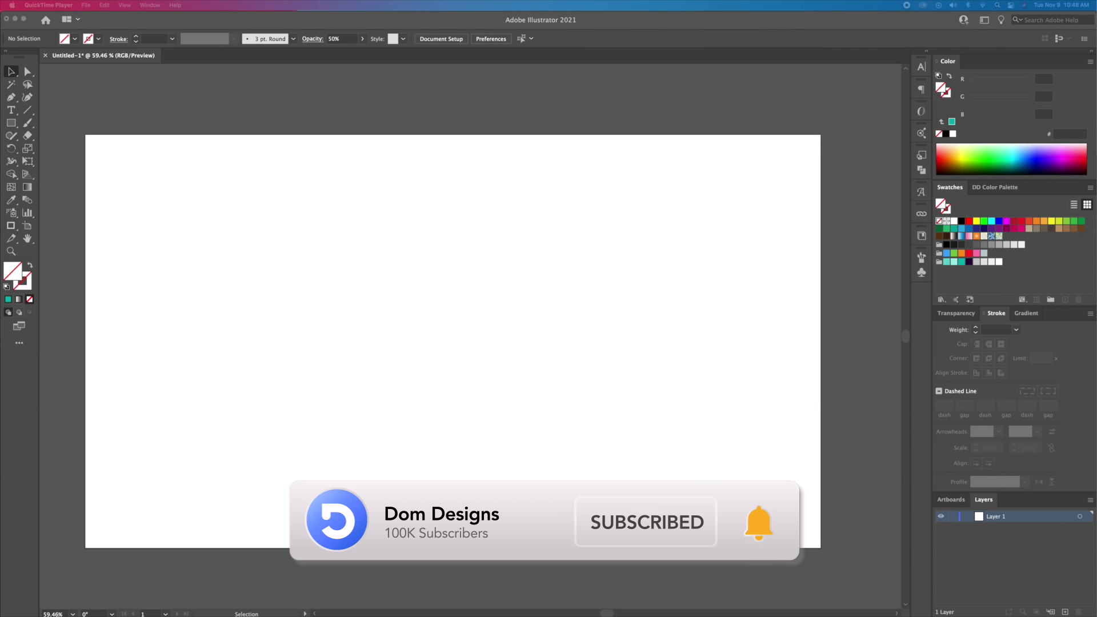
Step: Check the 1920 × 1080 px artboard settings, then rename Layer 1 to 'Outline'
{"action": "left_click", "coordinate": [515, 368]}
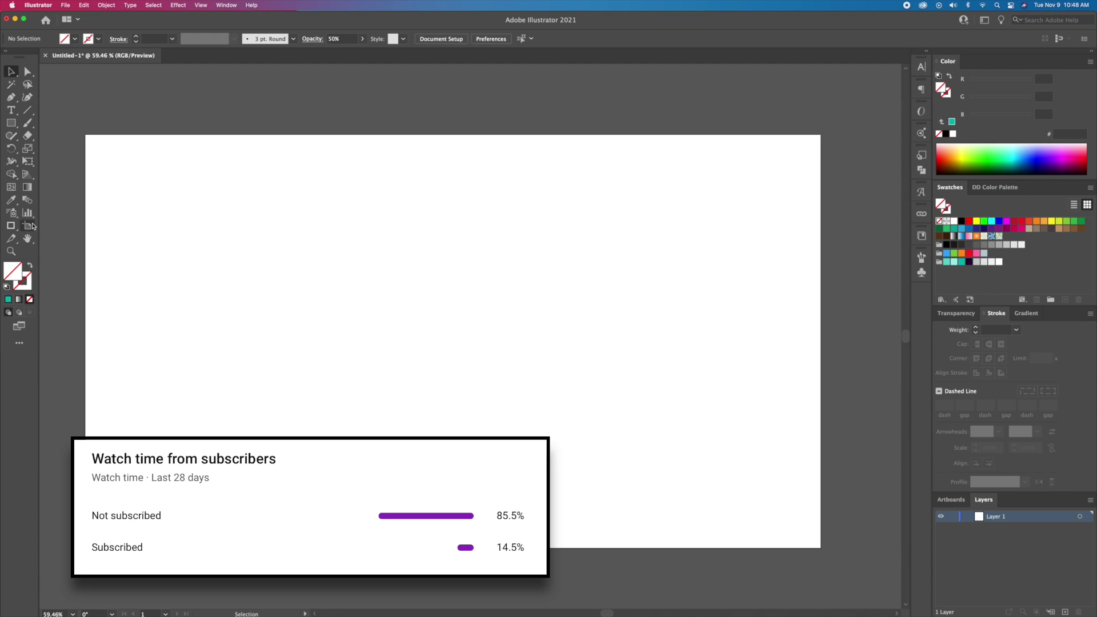
{"action": "double_click", "coordinate": [29, 226]}
{"action": "key", "text": "Tab"}
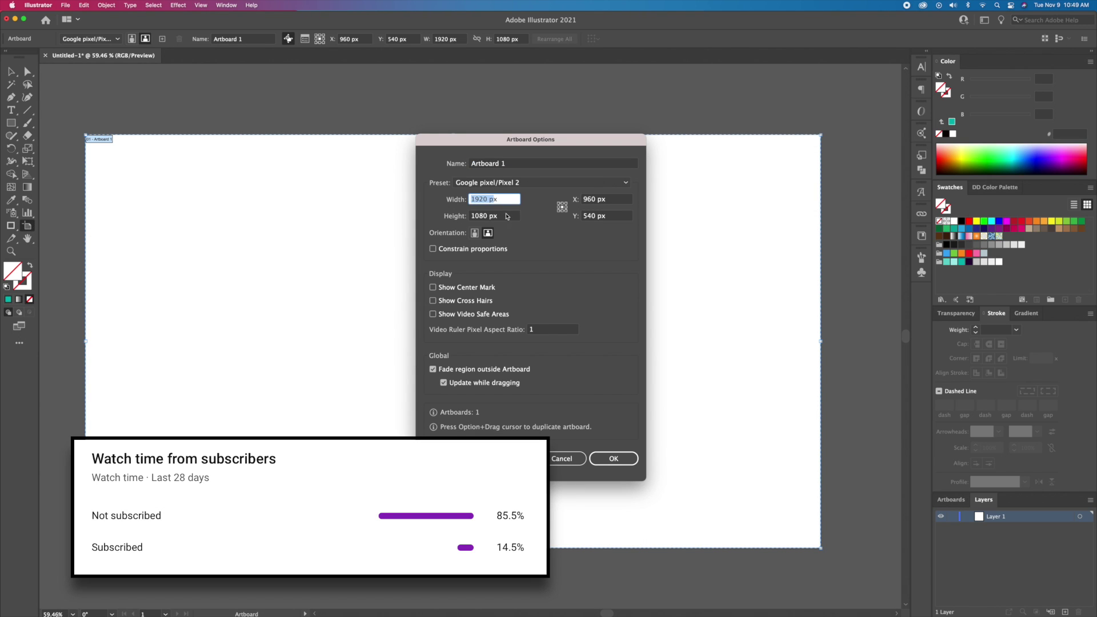
{"action": "key", "text": "Tab"}
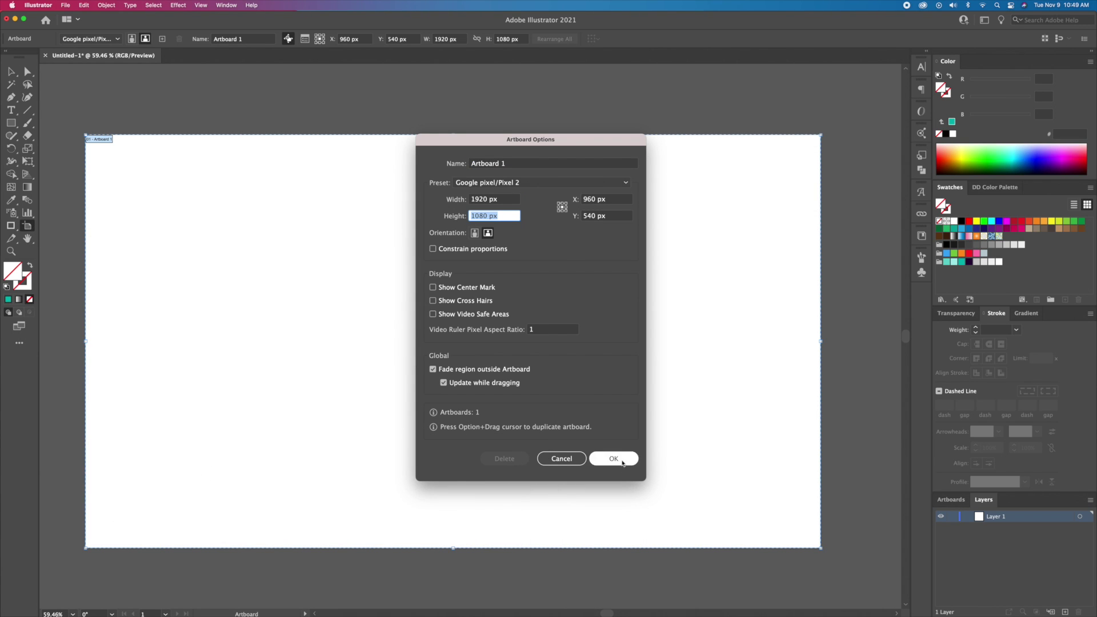
{"action": "left_click", "coordinate": [613, 459]}
{"action": "key", "text": "Escape"}
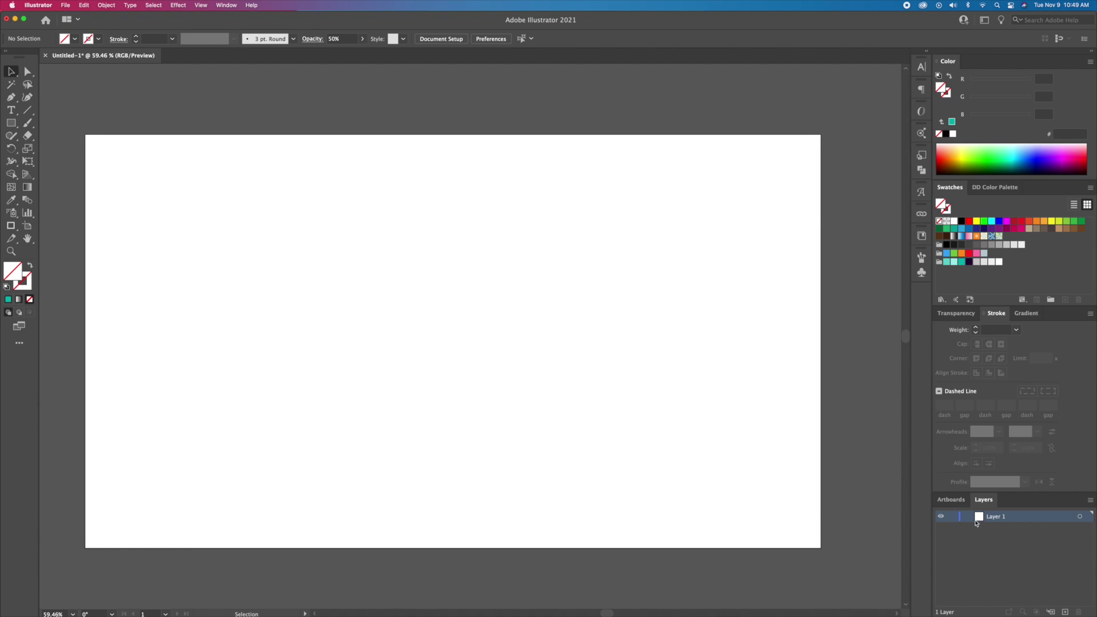
{"action": "double_click", "coordinate": [982, 517]}
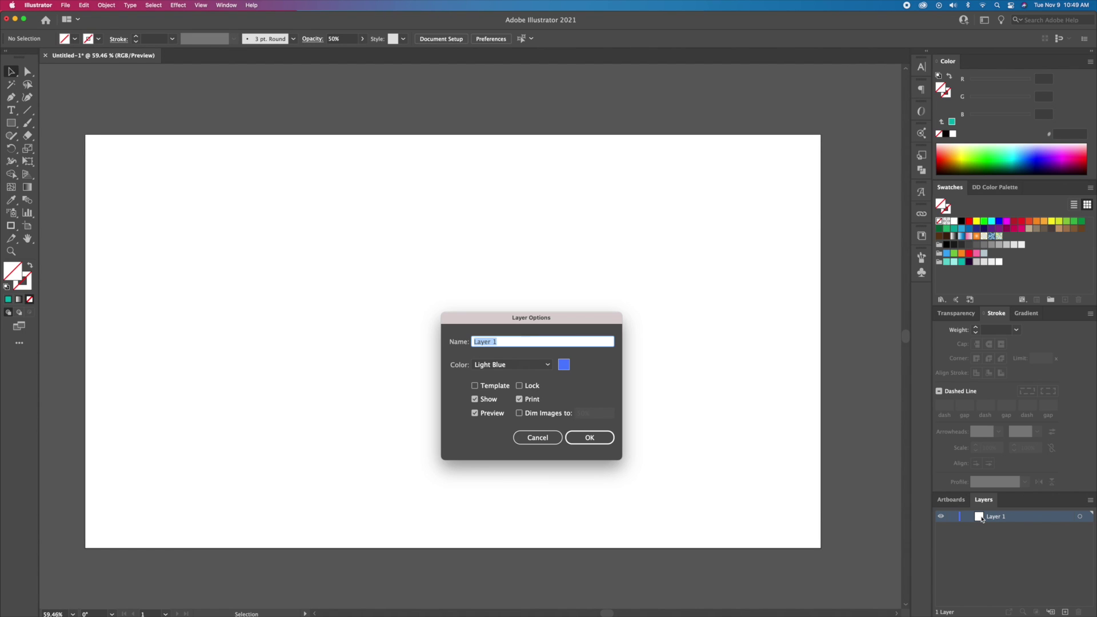
{"action": "type", "text": "Out"}
{"action": "key", "text": "Return"}
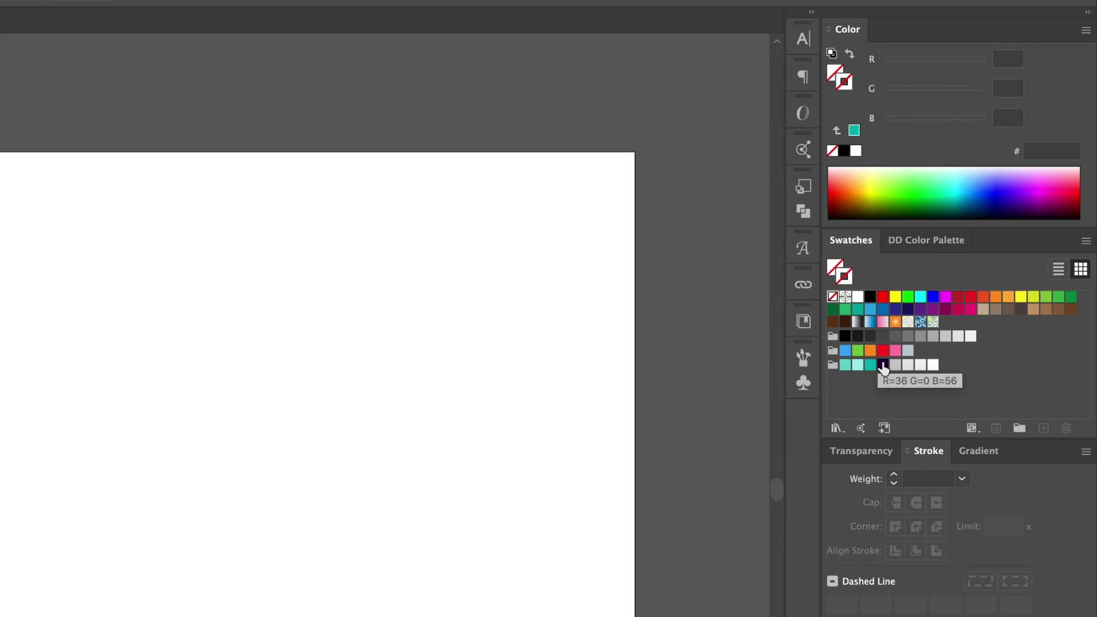
Step: Set a dark purple #240038 stroke at 15 pt weight with no fill
{"action": "left_click", "coordinate": [883, 364]}
{"action": "left_click", "coordinate": [925, 240]}
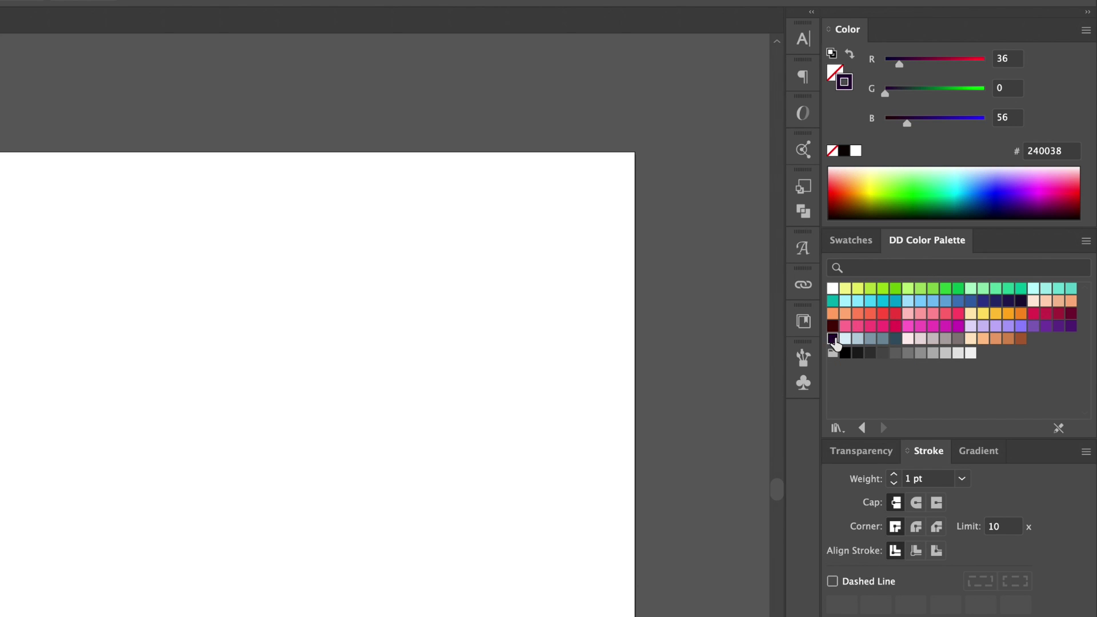
{"action": "left_click", "coordinate": [875, 479]}
{"action": "type", "text": "15"}
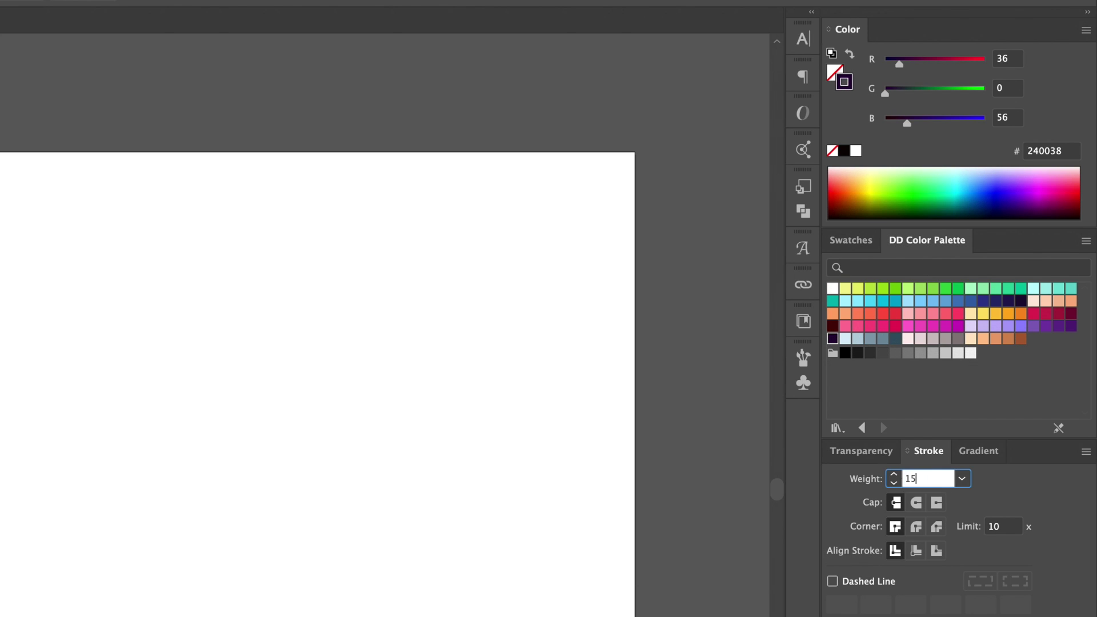
{"action": "key", "text": "Return"}
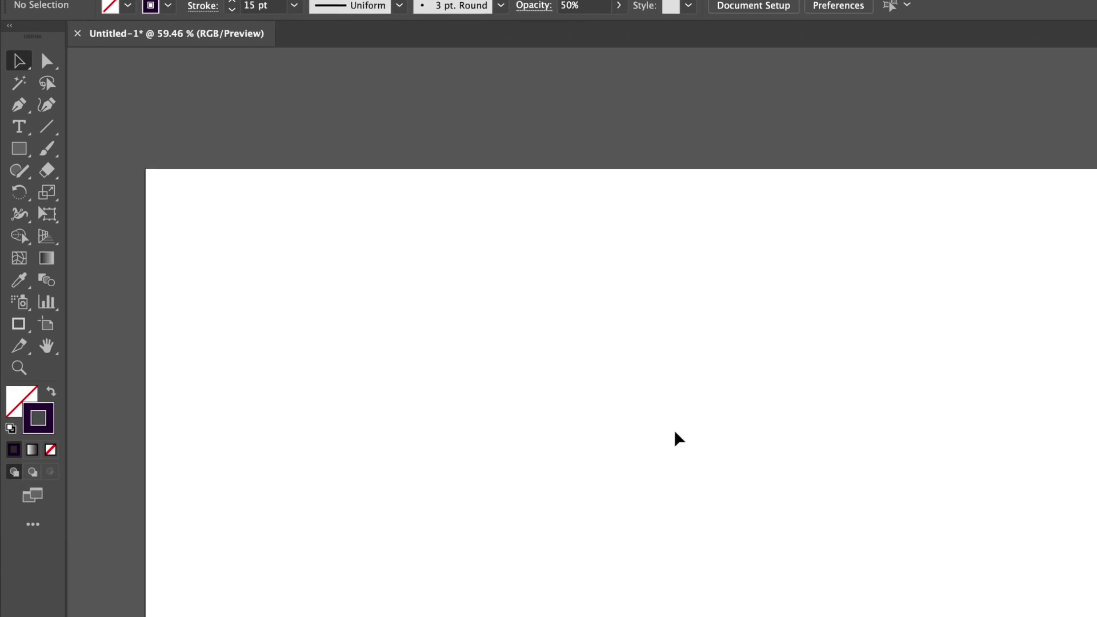
Step: Draw a large circle outward from the artboard centre with the Ellipse Tool
{"action": "left_click", "coordinate": [12, 126]}
{"action": "left_click_drag", "start_coordinate": [24, 160], "coordinate": [138, 208]}
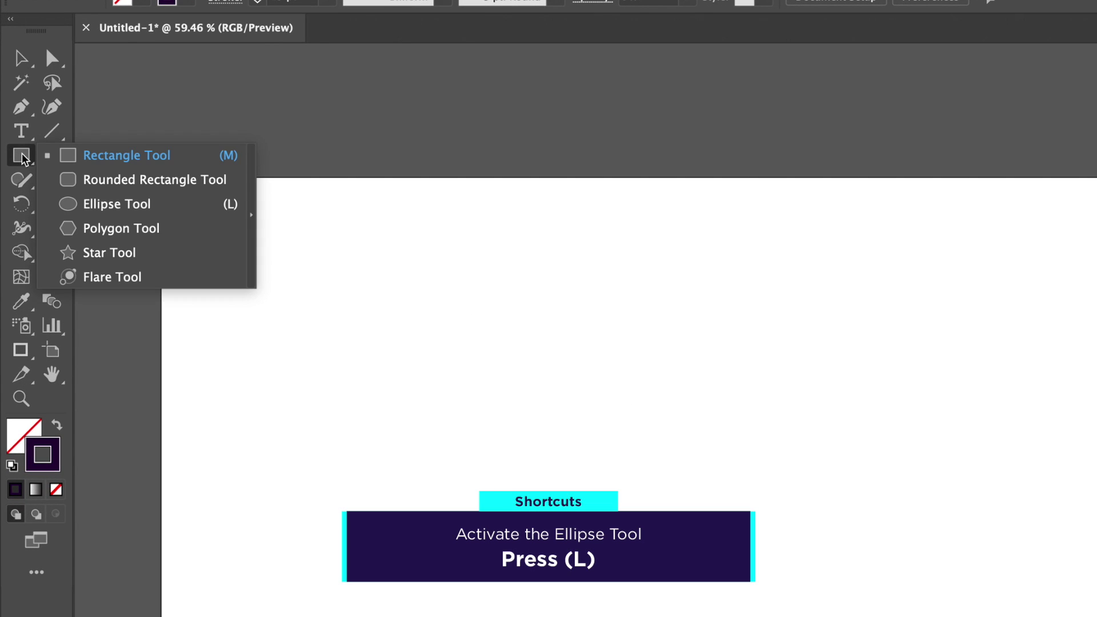
{"action": "left_click", "coordinate": [137, 207]}
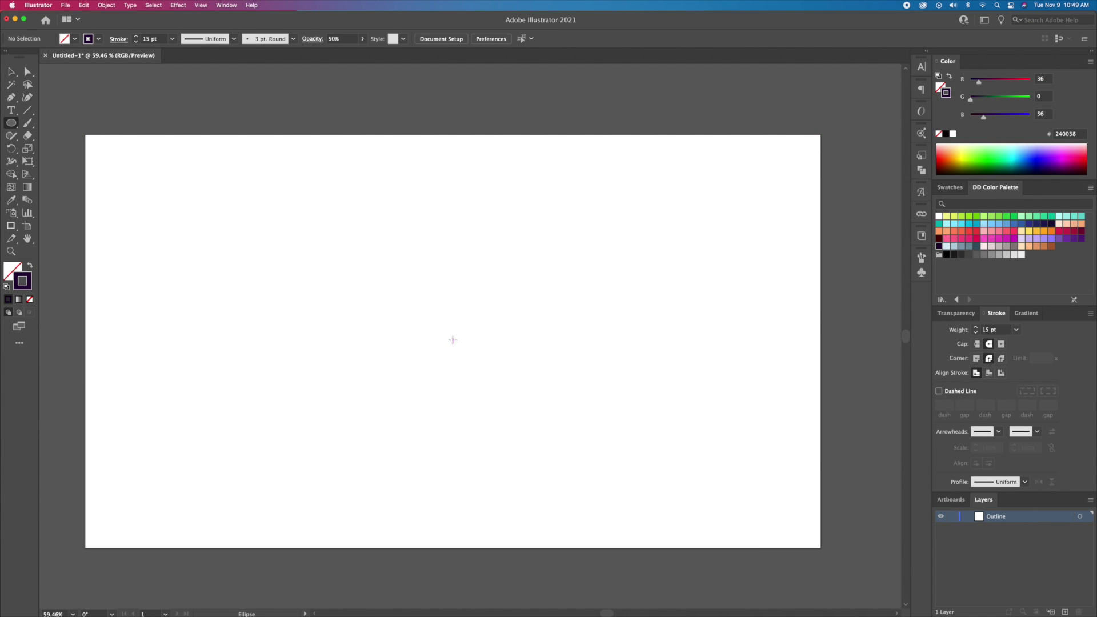
{"action": "left_click_drag", "start_coordinate": [452, 340], "coordinate": [539, 398]}
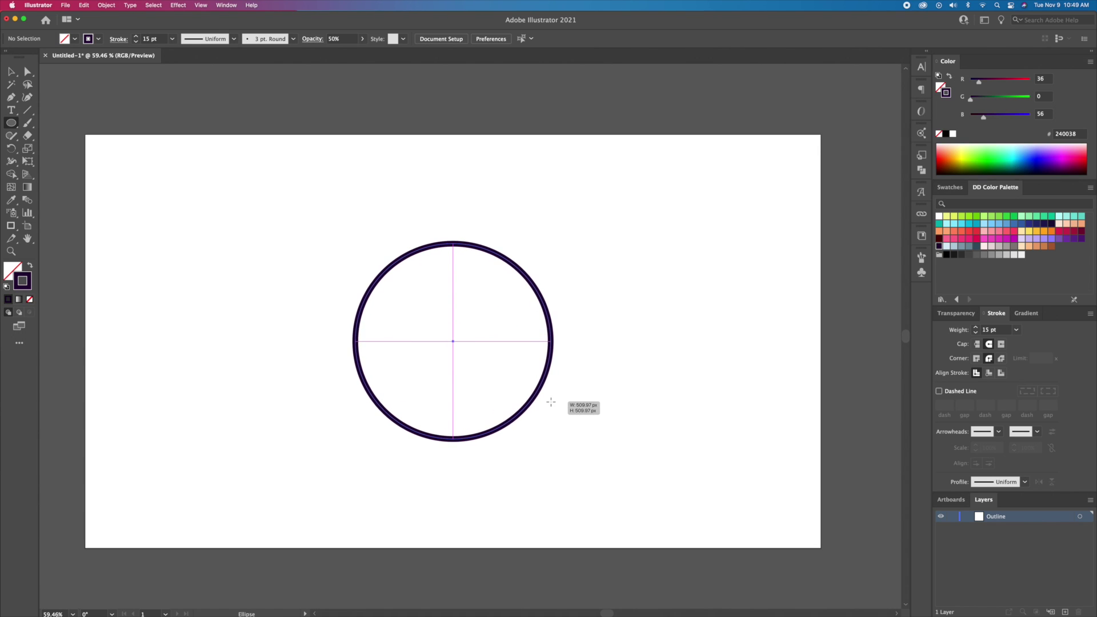
{"action": "left_click_drag", "start_coordinate": [539, 399], "coordinate": [552, 401]}
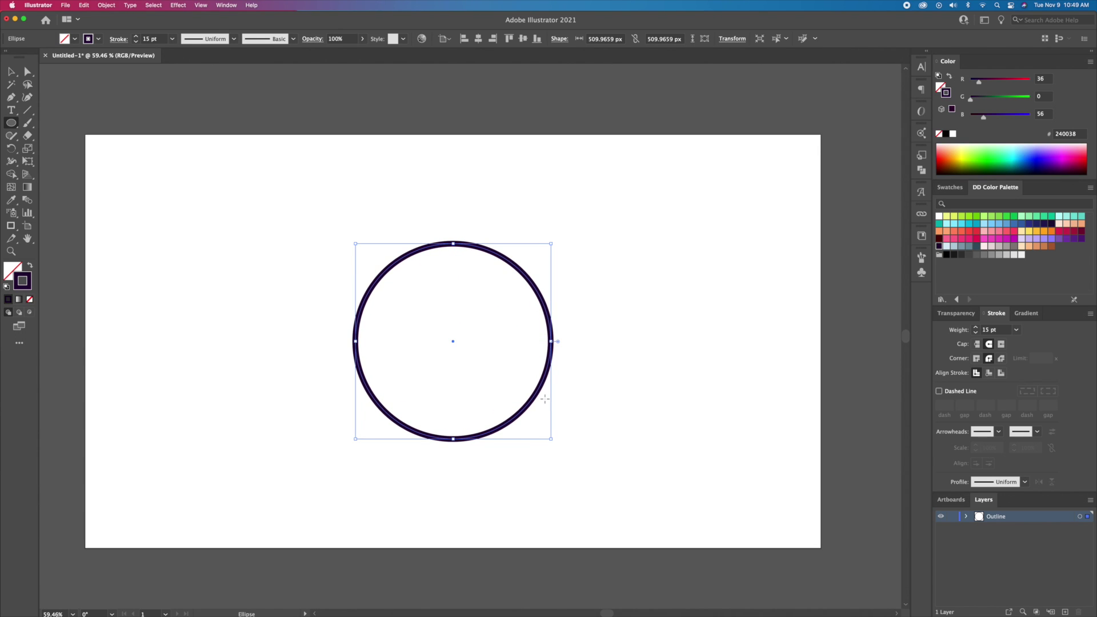
Step: Zoom in to select the circle, then fit the artboard in view
{"action": "key", "text": "super+shift+a"}
{"action": "key", "text": "z"}
{"action": "left_click_drag", "start_coordinate": [498, 386], "coordinate": [621, 319]}
{"action": "key", "text": "v"}
{"action": "left_click", "coordinate": [622, 318]}
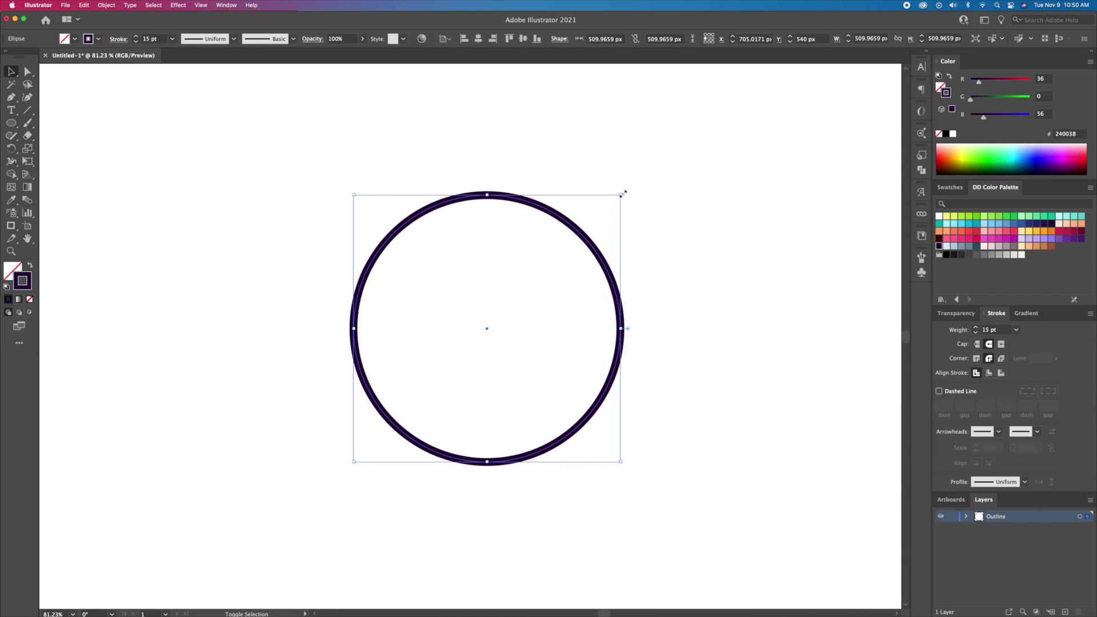
{"action": "key", "text": "super+0"}
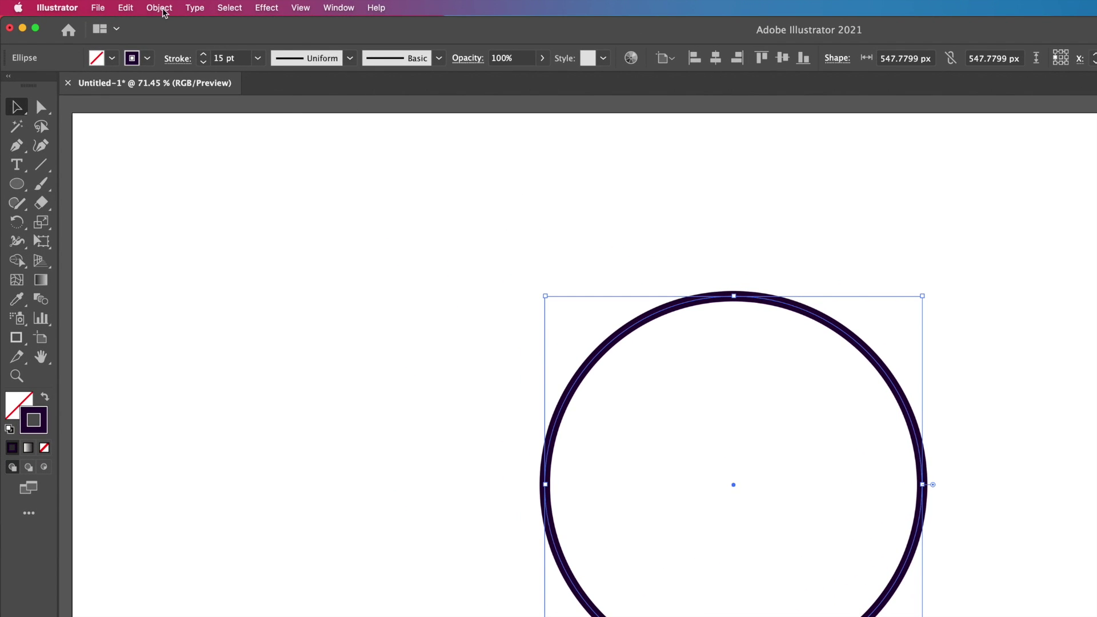
Step: Paste a copy of the circle in front and scale it to a ~303 px inner ring
{"action": "left_click", "coordinate": [162, 11]}
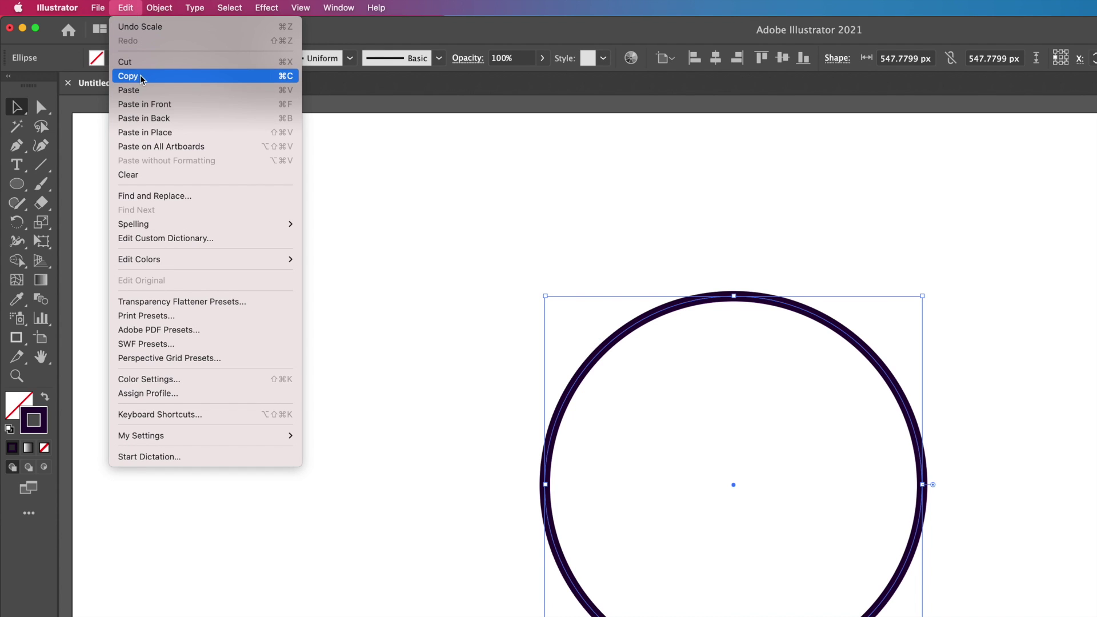
{"action": "left_click", "coordinate": [142, 76]}
{"action": "left_click", "coordinate": [125, 9]}
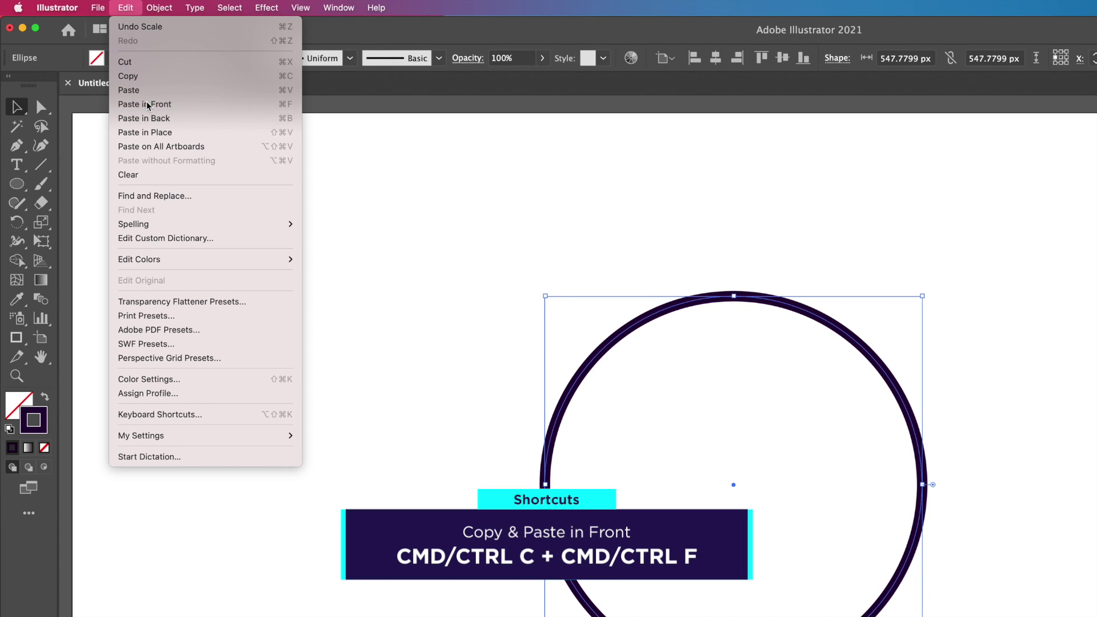
{"action": "left_click", "coordinate": [144, 104]}
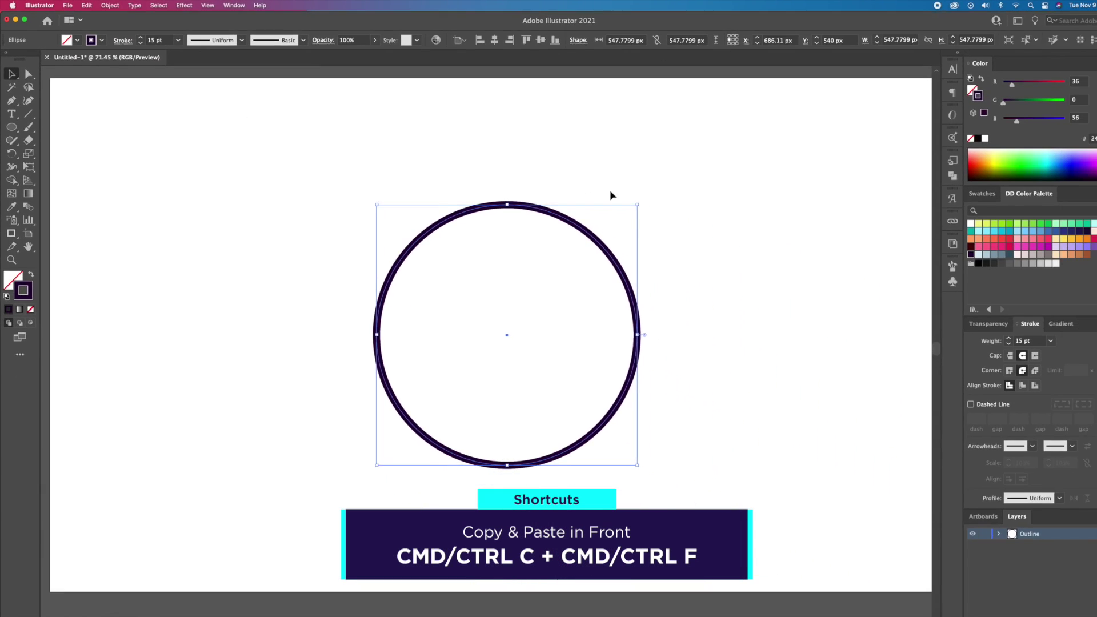
{"action": "left_click_drag", "start_coordinate": [634, 205], "coordinate": [561, 242]}
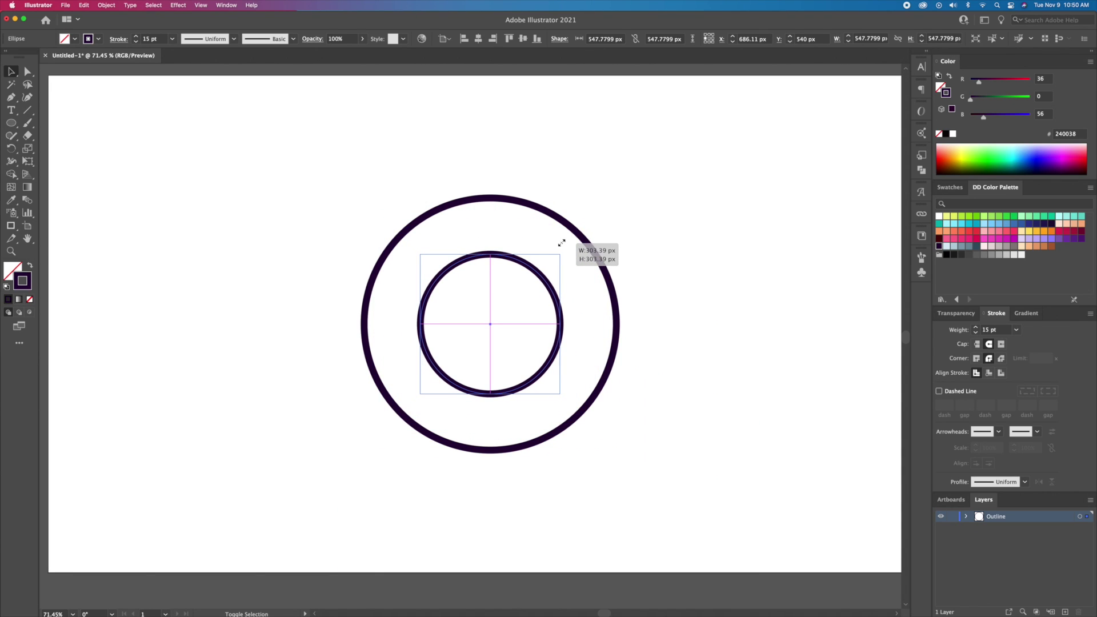
{"action": "left_click_drag", "start_coordinate": [561, 242], "coordinate": [560, 245]}
{"action": "left_click", "coordinate": [507, 250]}
{"action": "left_click", "coordinate": [511, 266]}
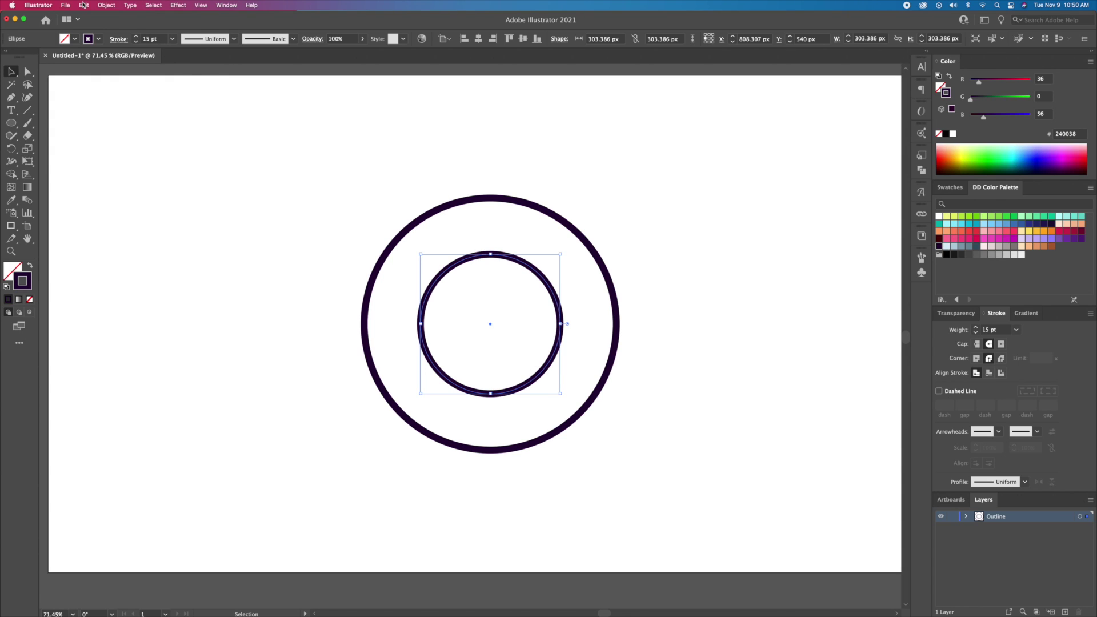
{"action": "left_click", "coordinate": [84, 5]}
Step: Paste a shrunken copy of the inner ring and swap it to a solid dark purple fill
{"action": "left_click", "coordinate": [86, 51]}
{"action": "left_click", "coordinate": [86, 6]}
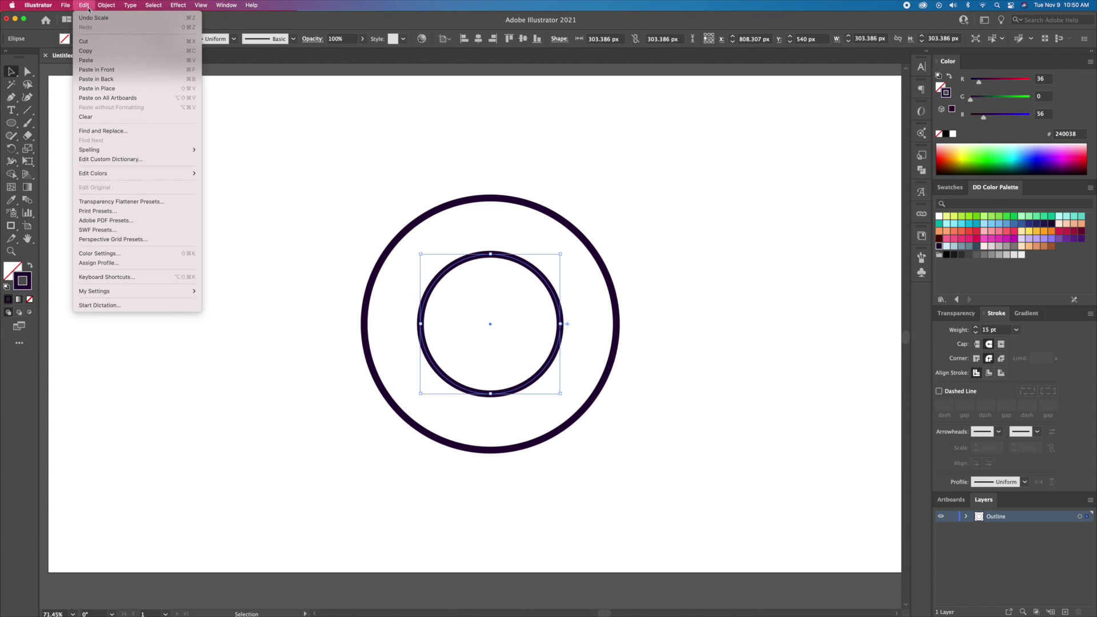
{"action": "left_click", "coordinate": [97, 69]}
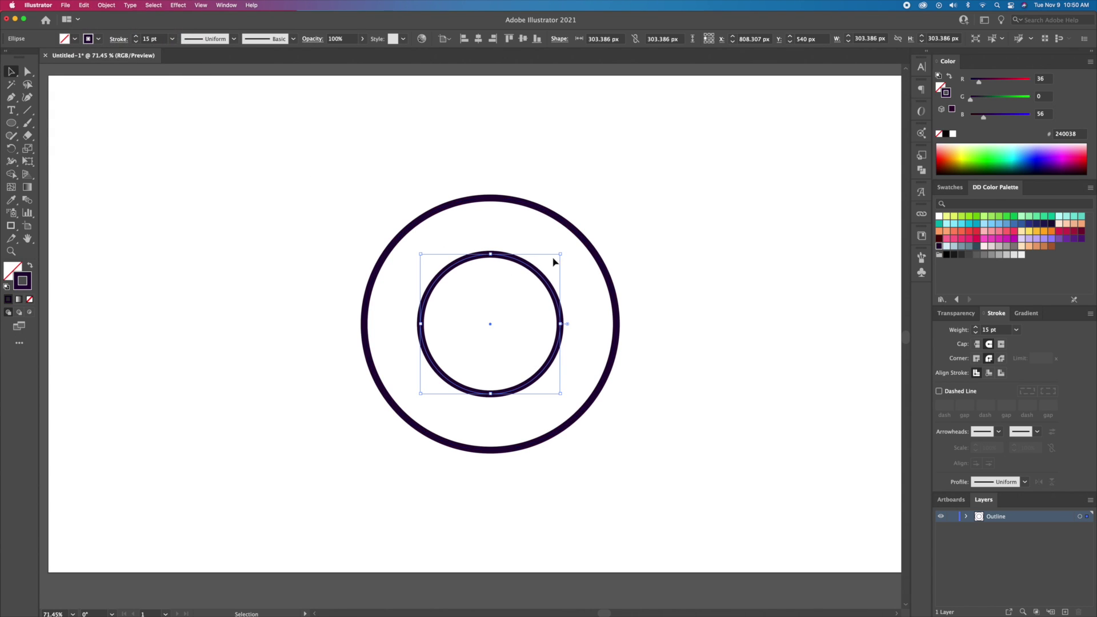
{"action": "left_click_drag", "start_coordinate": [563, 256], "coordinate": [519, 282]}
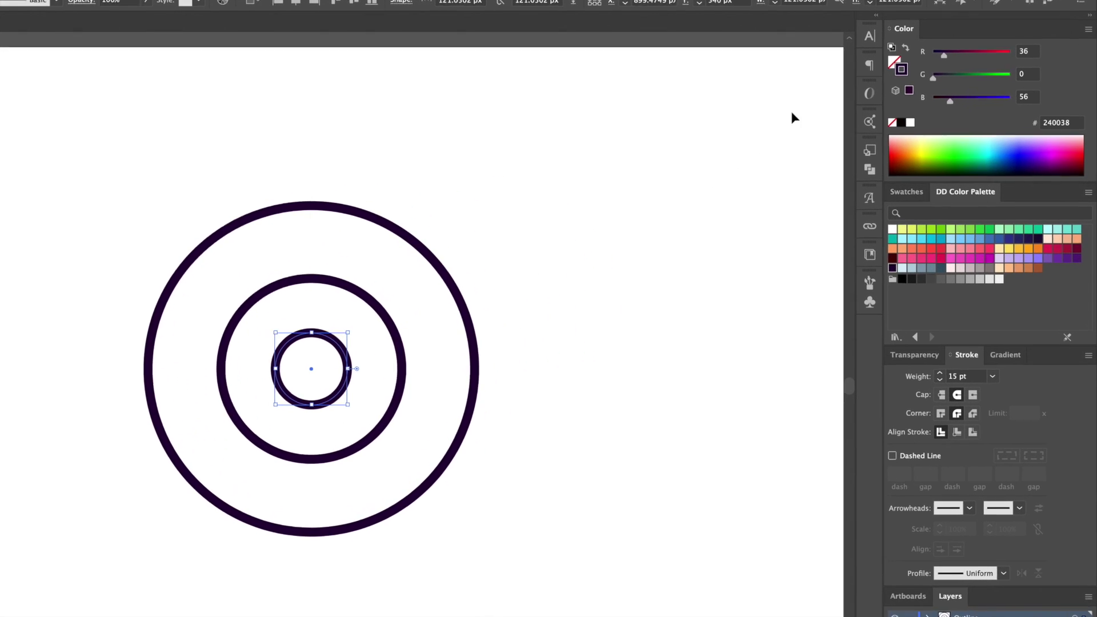
{"action": "left_click", "coordinate": [902, 47]}
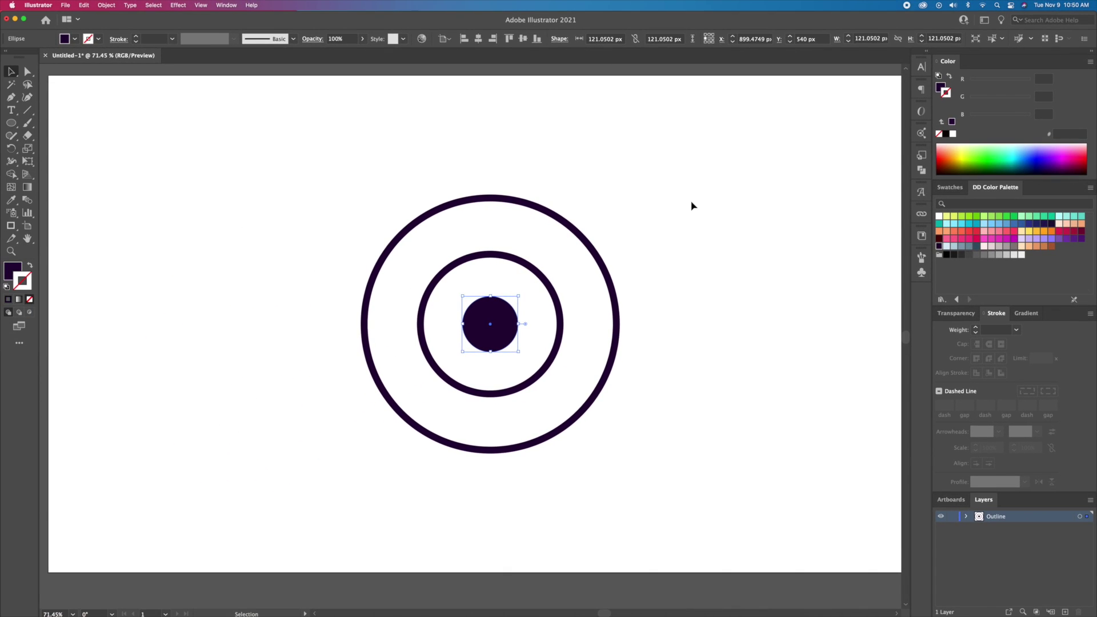
{"action": "left_click", "coordinate": [690, 204]}
Step: Slightly enlarge the solid pupil and the middle ring around their centre
{"action": "left_click_drag", "start_coordinate": [501, 316], "coordinate": [519, 291]}
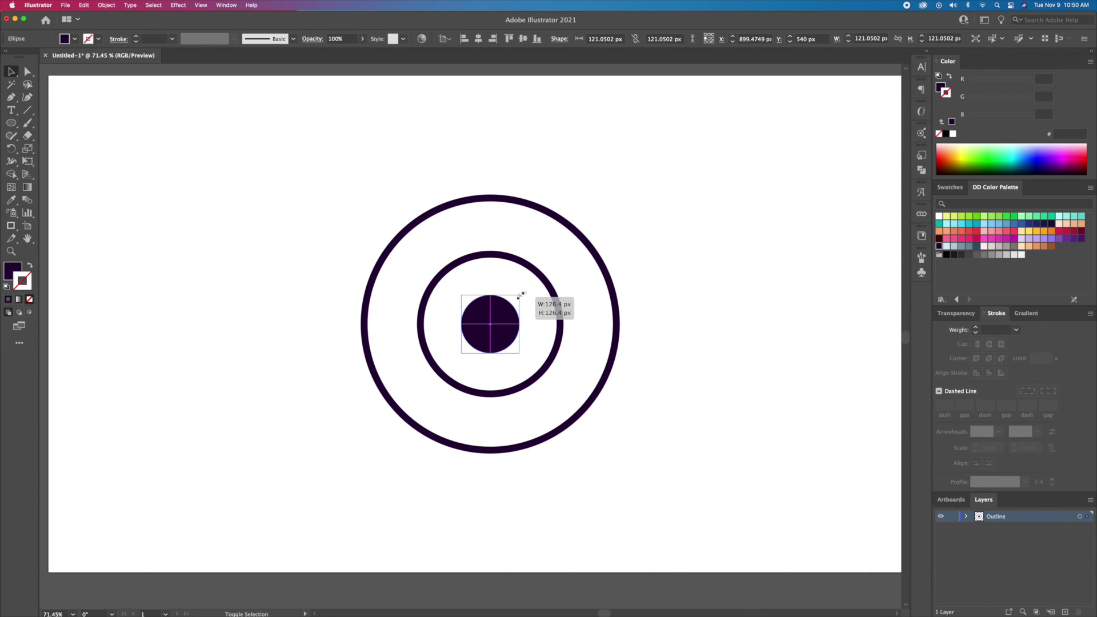
{"action": "left_click", "coordinate": [544, 271]}
{"action": "left_click_drag", "start_coordinate": [556, 257], "coordinate": [565, 248]}
{"action": "left_click", "coordinate": [675, 250]}
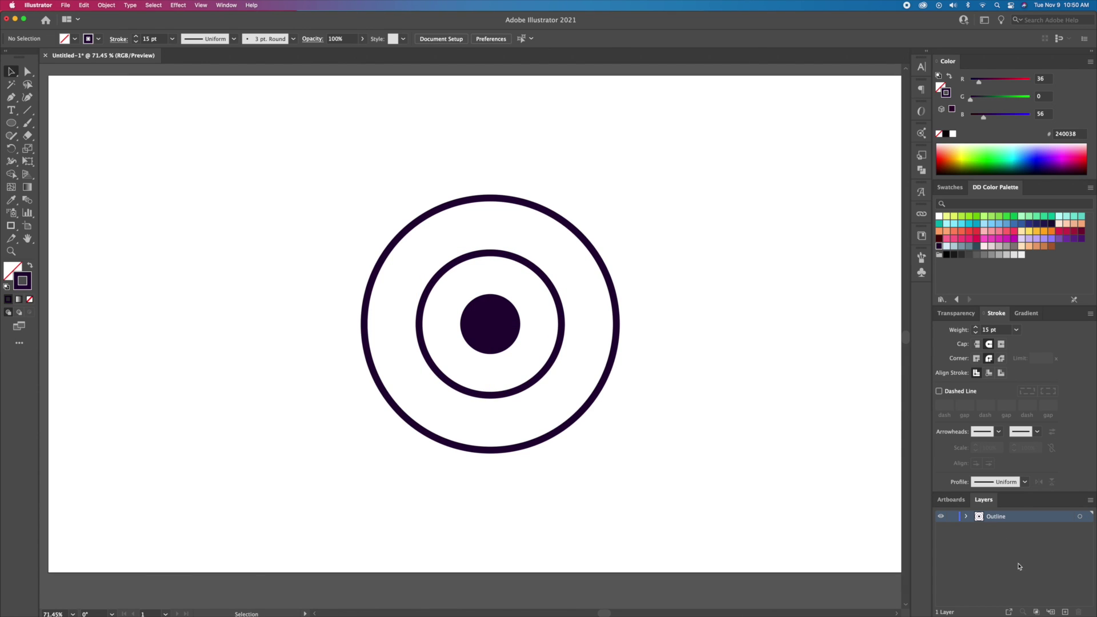
Step: Create a new layer, move it below Outline, and name it 'Colour'
{"action": "left_click", "coordinate": [1064, 611]}
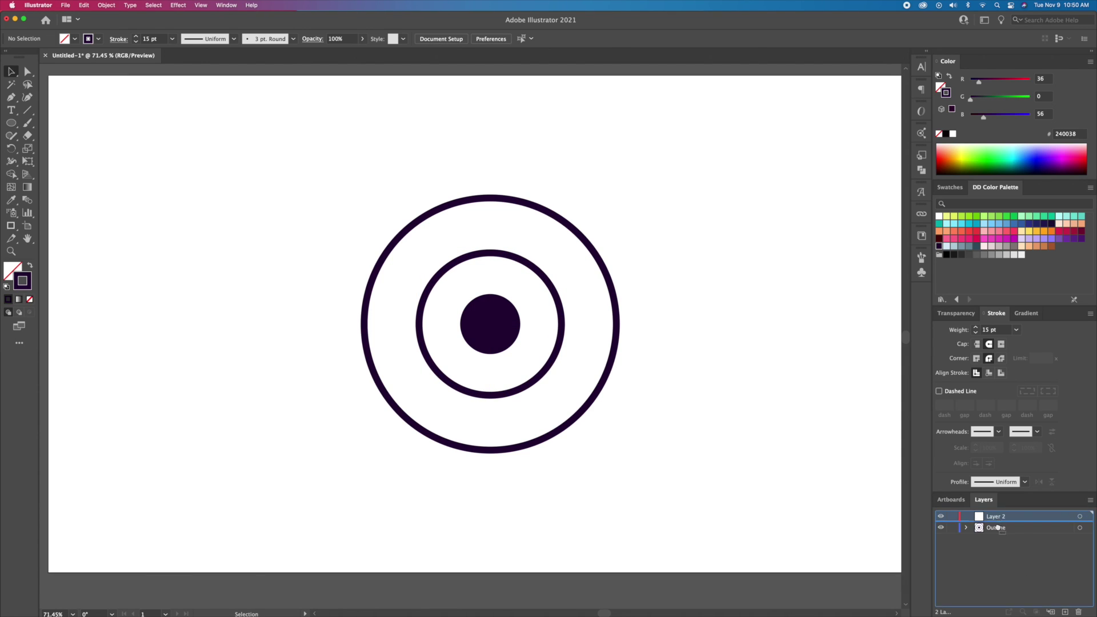
{"action": "left_click_drag", "start_coordinate": [998, 528], "coordinate": [999, 536]}
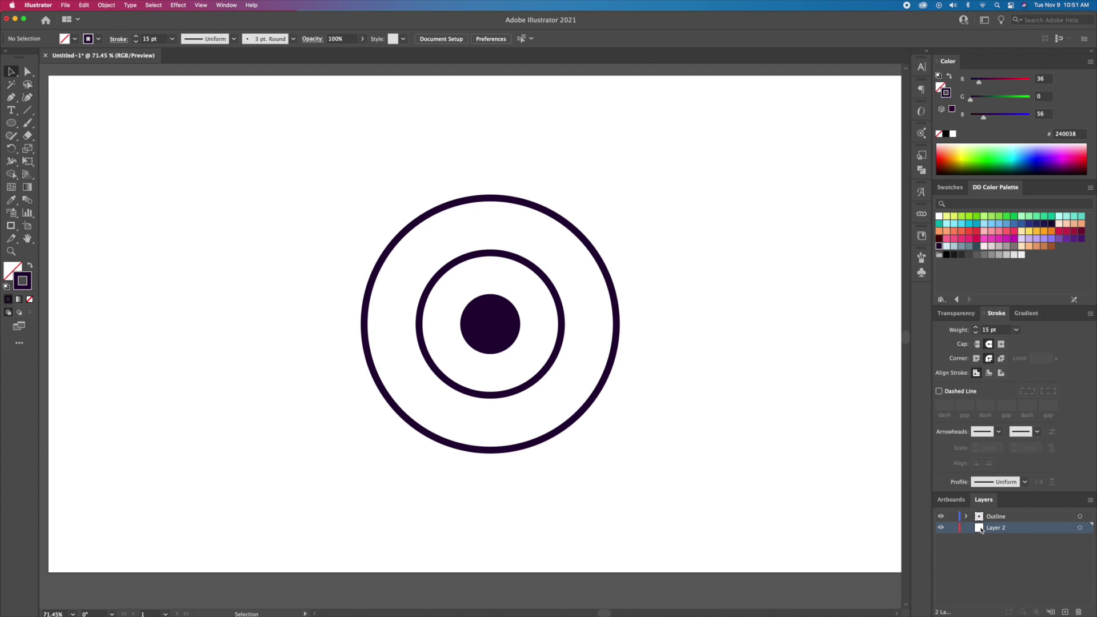
{"action": "double_click", "coordinate": [980, 529]}
{"action": "type", "text": "Colour"}
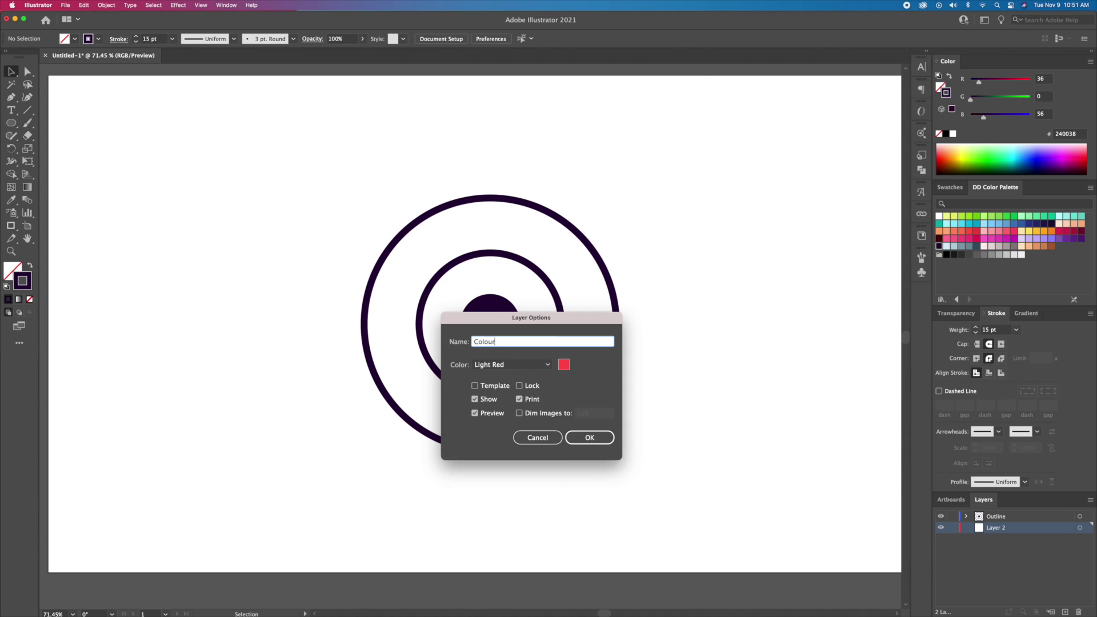
{"action": "key", "text": "Return"}
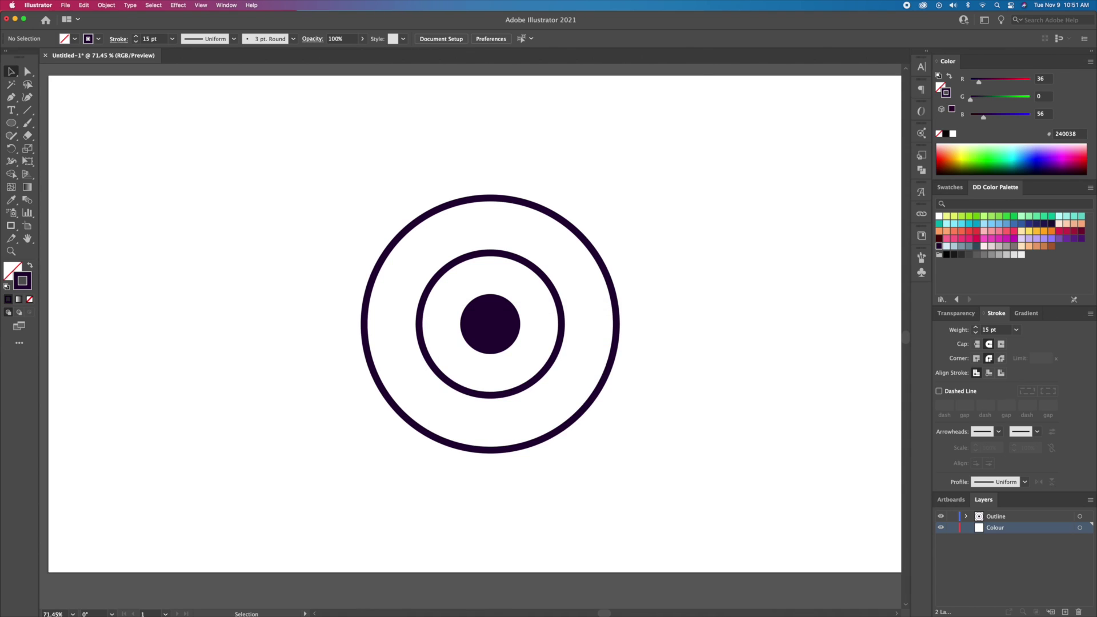
Step: Duplicate all three circles onto Colour, lock Outline, and swap fill and stroke
{"action": "left_click", "coordinate": [611, 368]}
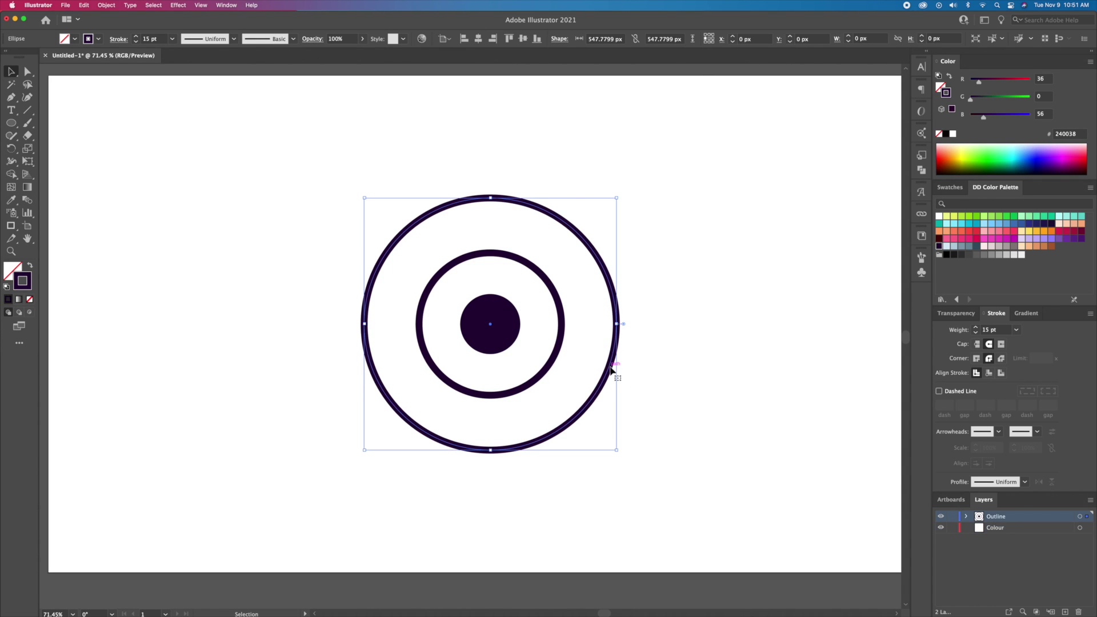
{"action": "left_click", "coordinate": [556, 364], "text": "shift"}
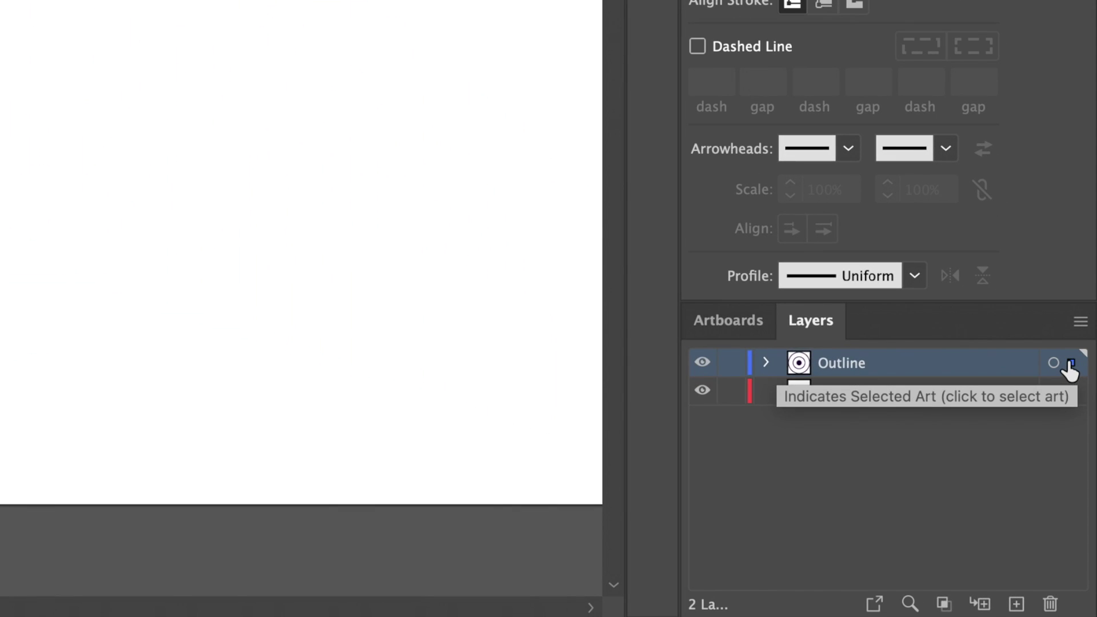
{"action": "left_click_drag", "start_coordinate": [1070, 367], "coordinate": [1072, 394]}
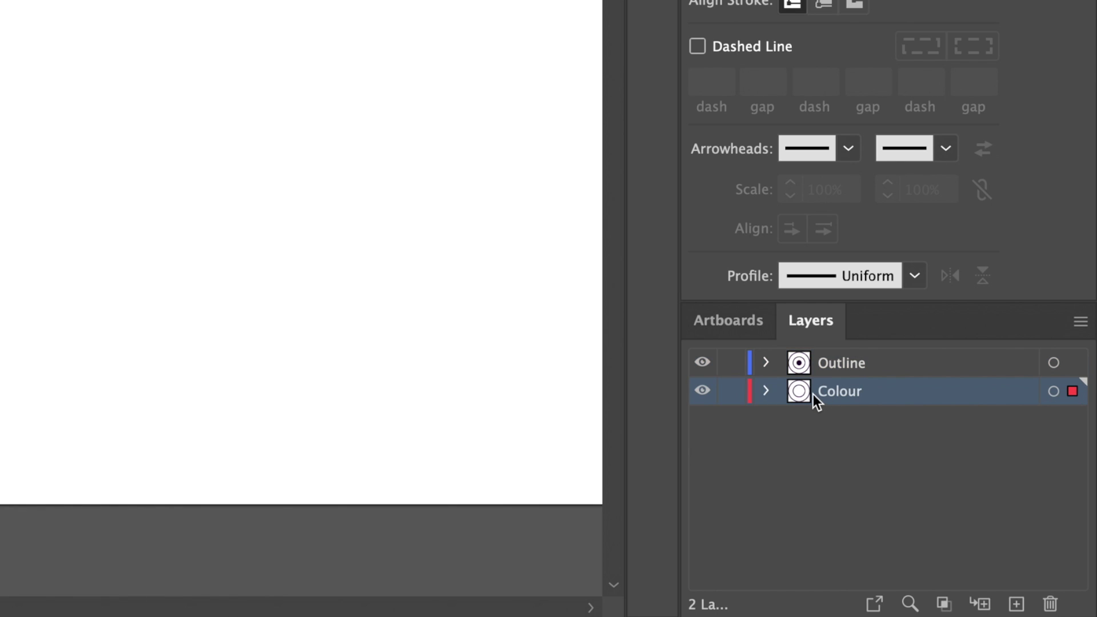
{"action": "left_click", "coordinate": [731, 363]}
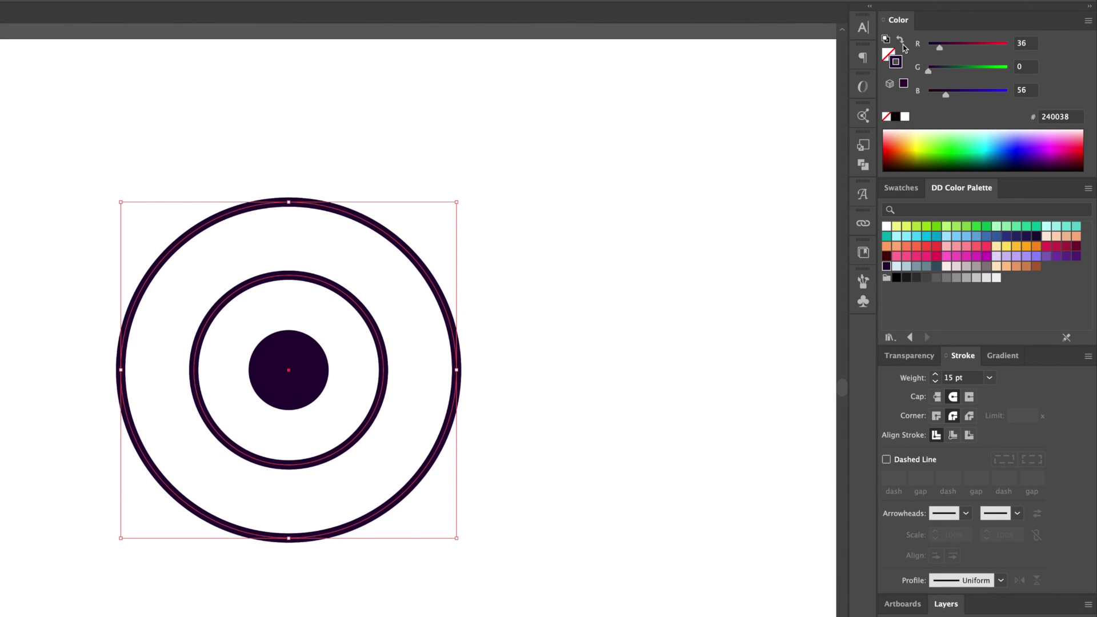
{"action": "left_click", "coordinate": [900, 40]}
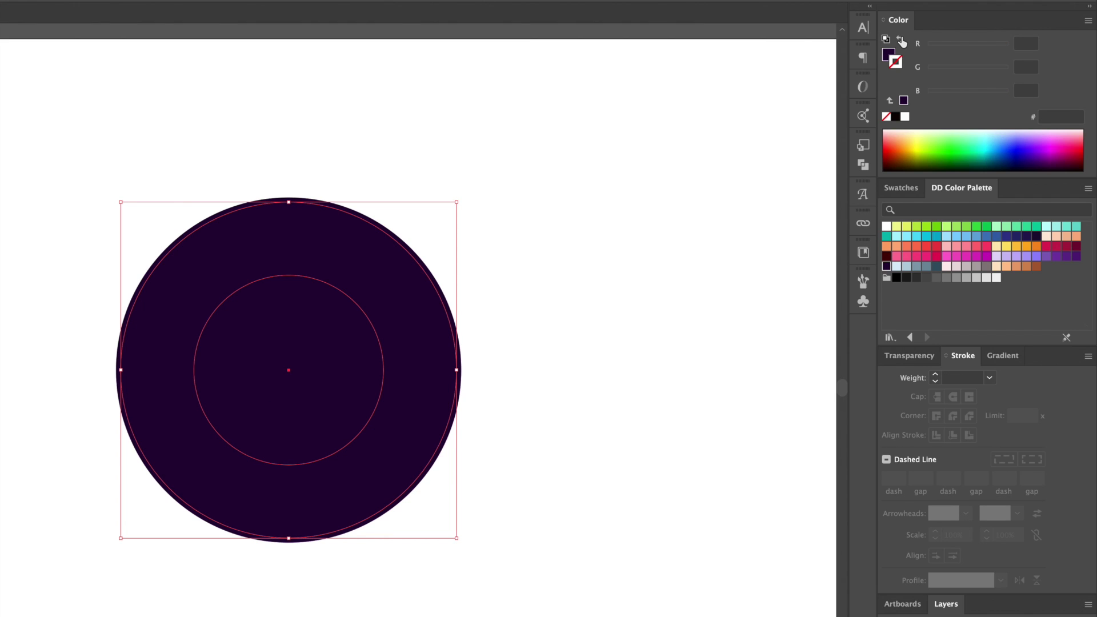
Step: Fill the circle copies light grey #F2F2F2 and select the middle circle
{"action": "left_click", "coordinate": [888, 55]}
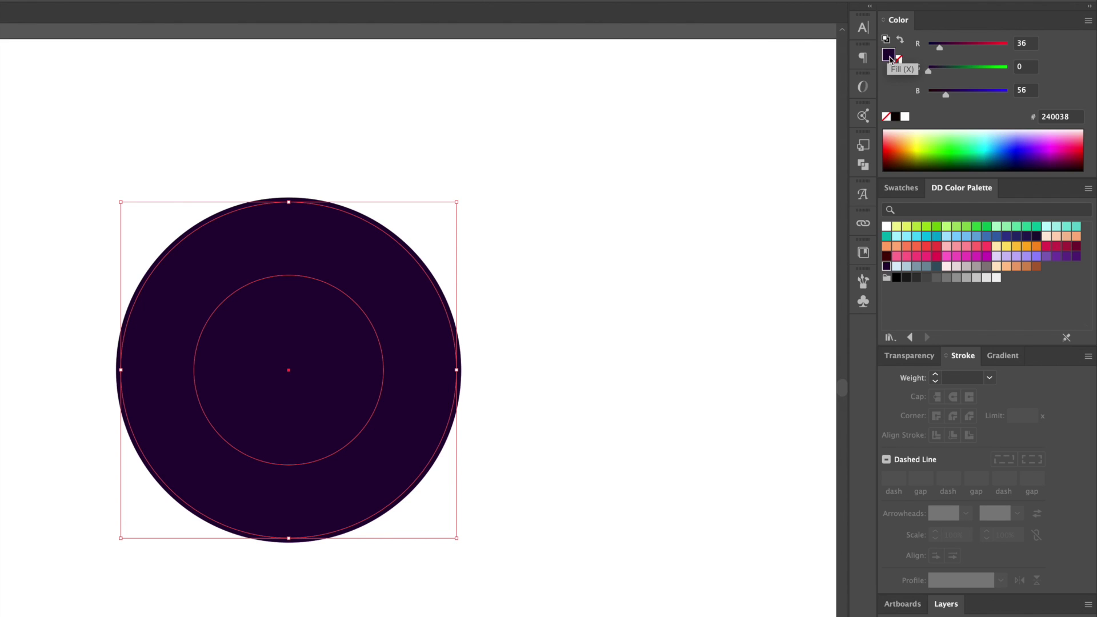
{"action": "left_click", "coordinate": [995, 277]}
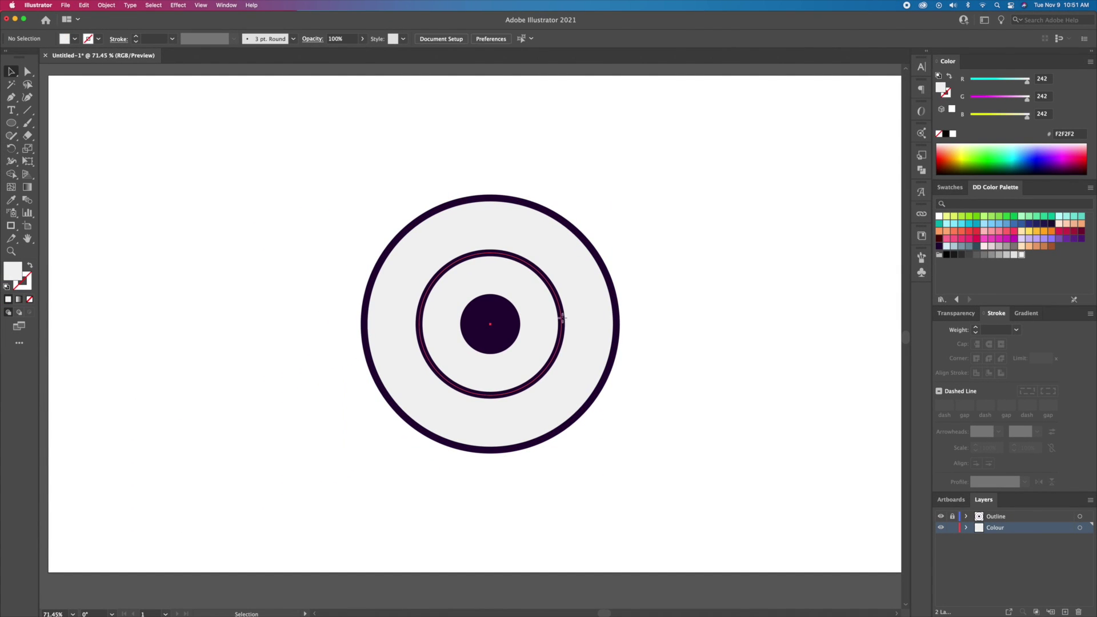
{"action": "left_click", "coordinate": [564, 323]}
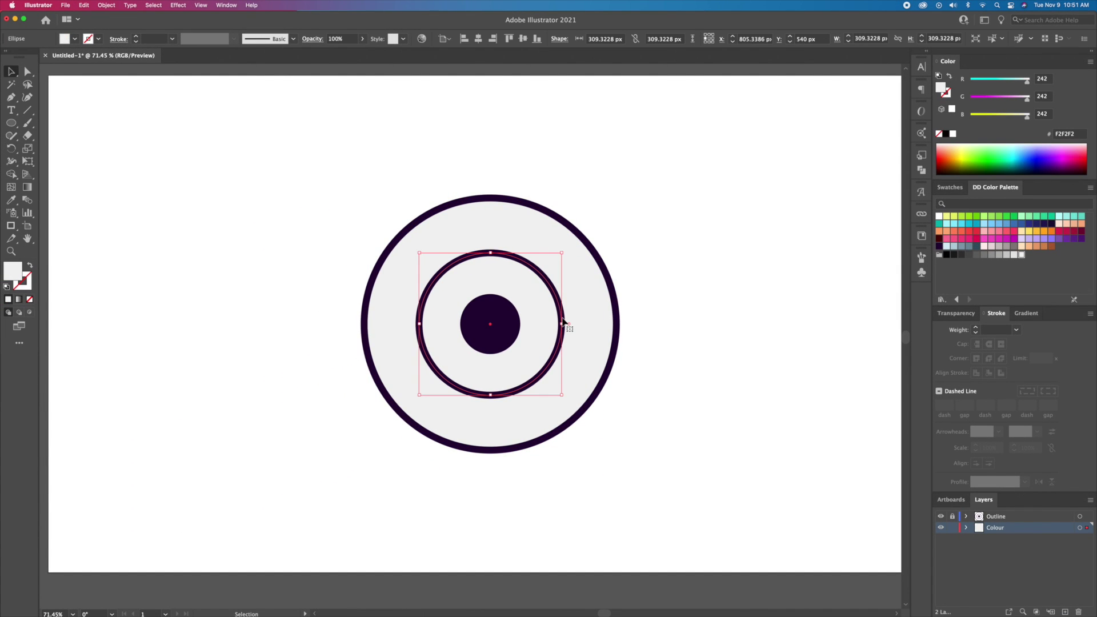
{"action": "left_click_drag", "start_coordinate": [563, 323], "coordinate": [650, 319]}
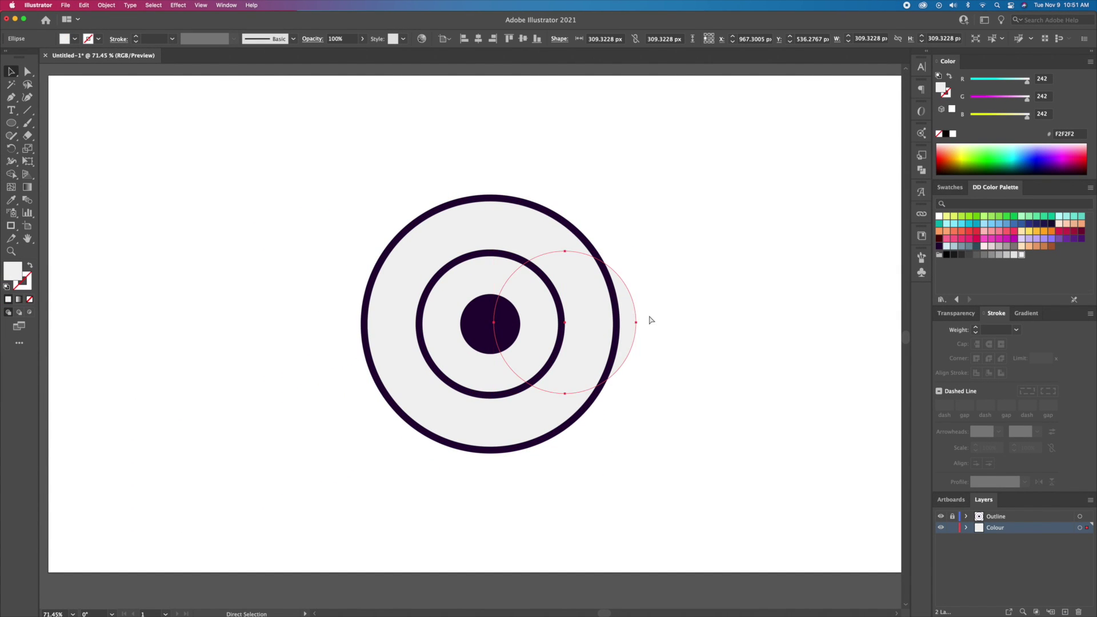
{"action": "key", "text": "Escape"}
Step: Fill the iris circle with the teal swatch, then reselect it
{"action": "left_click", "coordinate": [949, 187]}
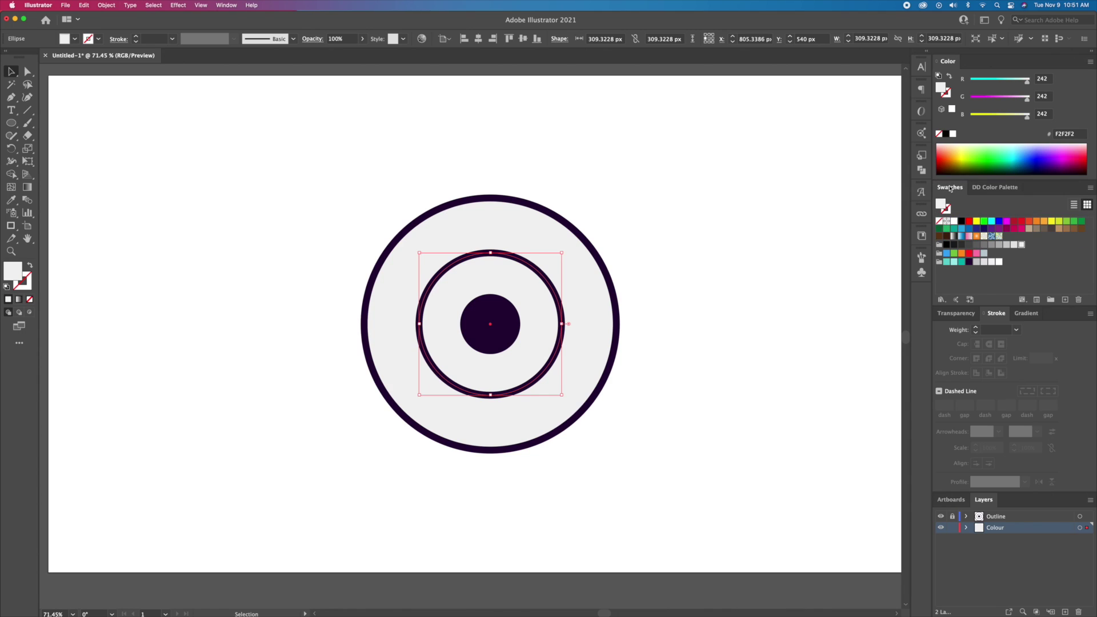
{"action": "left_click", "coordinate": [947, 263]}
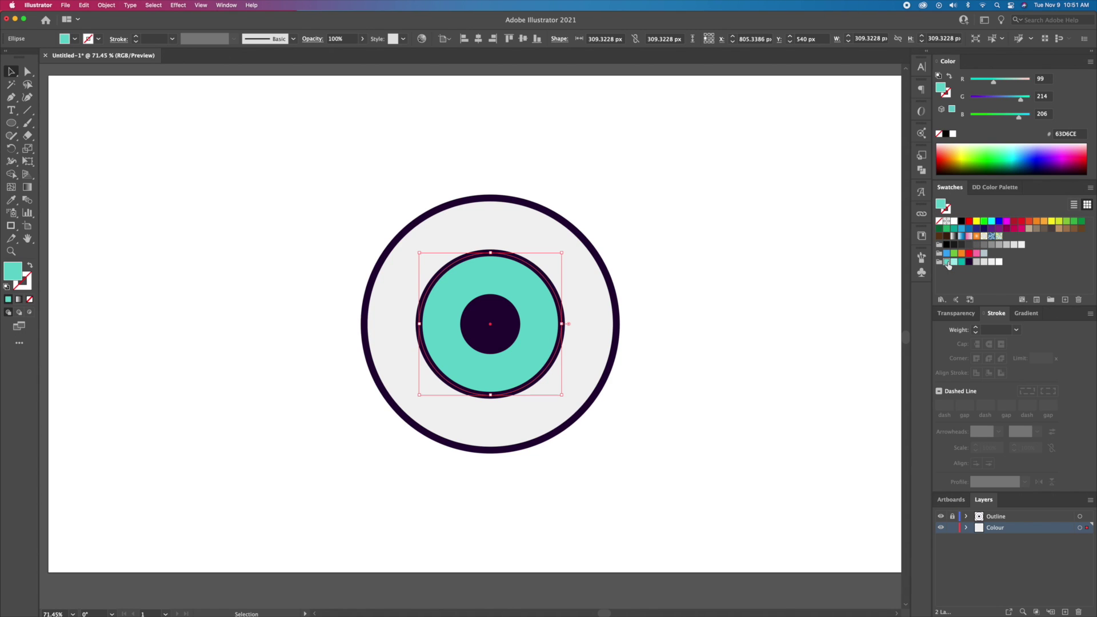
{"action": "left_click", "coordinate": [742, 265]}
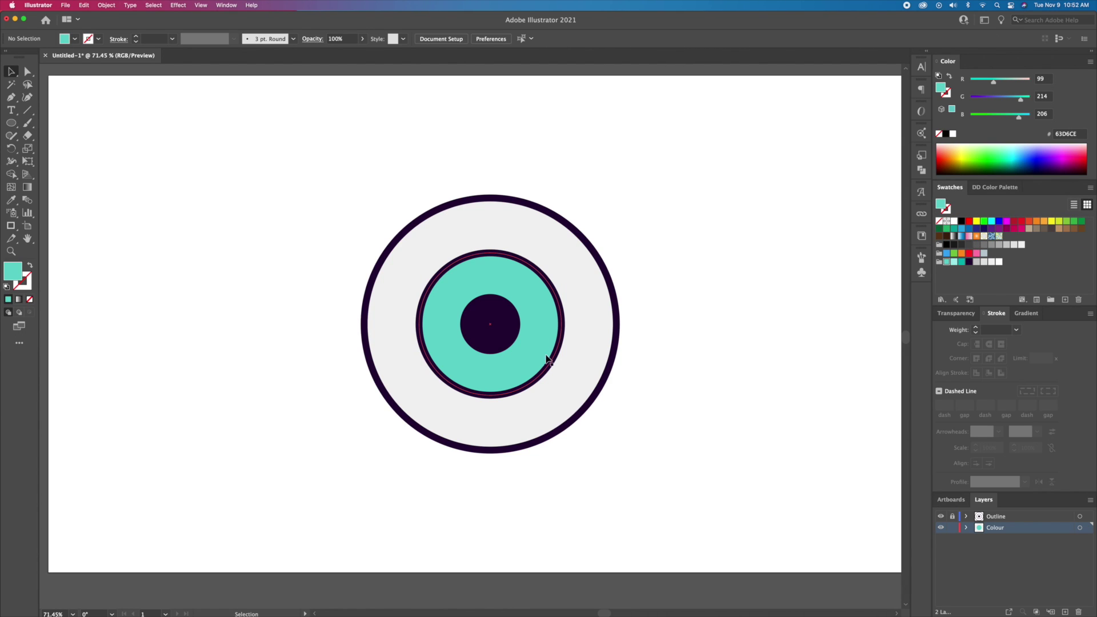
{"action": "left_click_drag", "start_coordinate": [525, 358], "coordinate": [543, 356]}
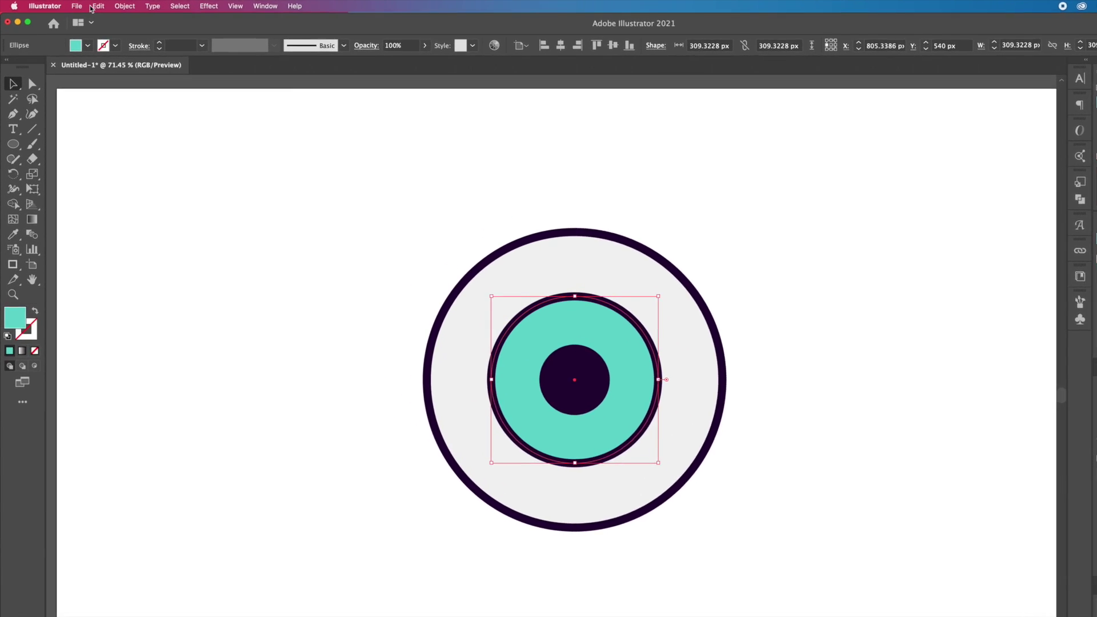
Step: Paste a shrunken copy of the iris and give the larger iris circle a darker teal
{"action": "left_click", "coordinate": [85, 5]}
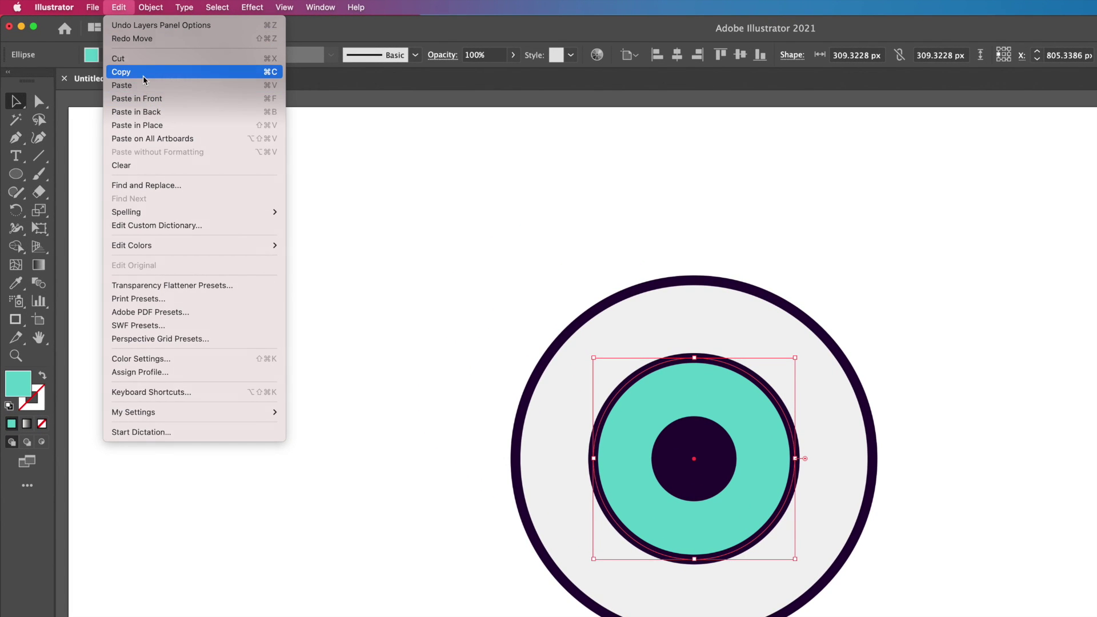
{"action": "left_click", "coordinate": [119, 9]}
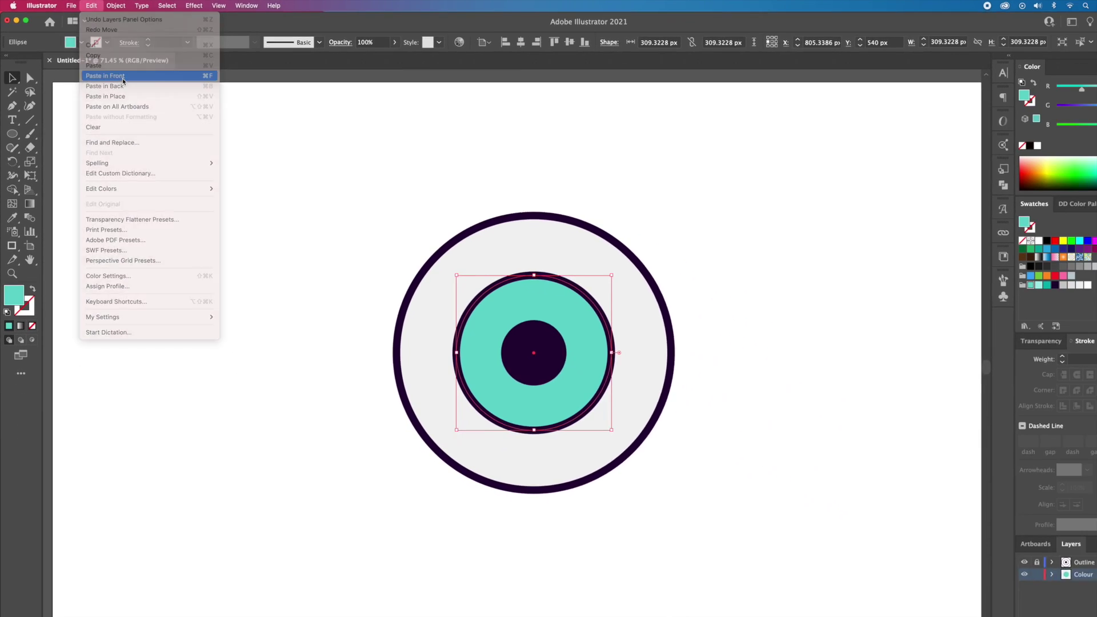
{"action": "left_click", "coordinate": [123, 79]}
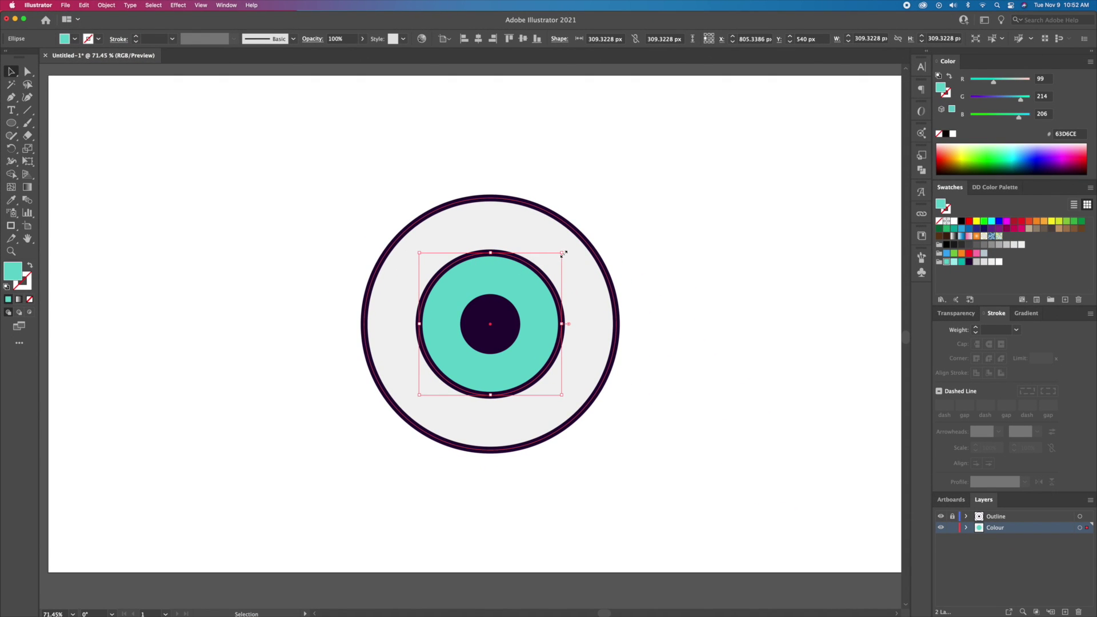
{"action": "left_click_drag", "start_coordinate": [563, 252], "coordinate": [546, 262]}
{"action": "left_click", "coordinate": [510, 314]}
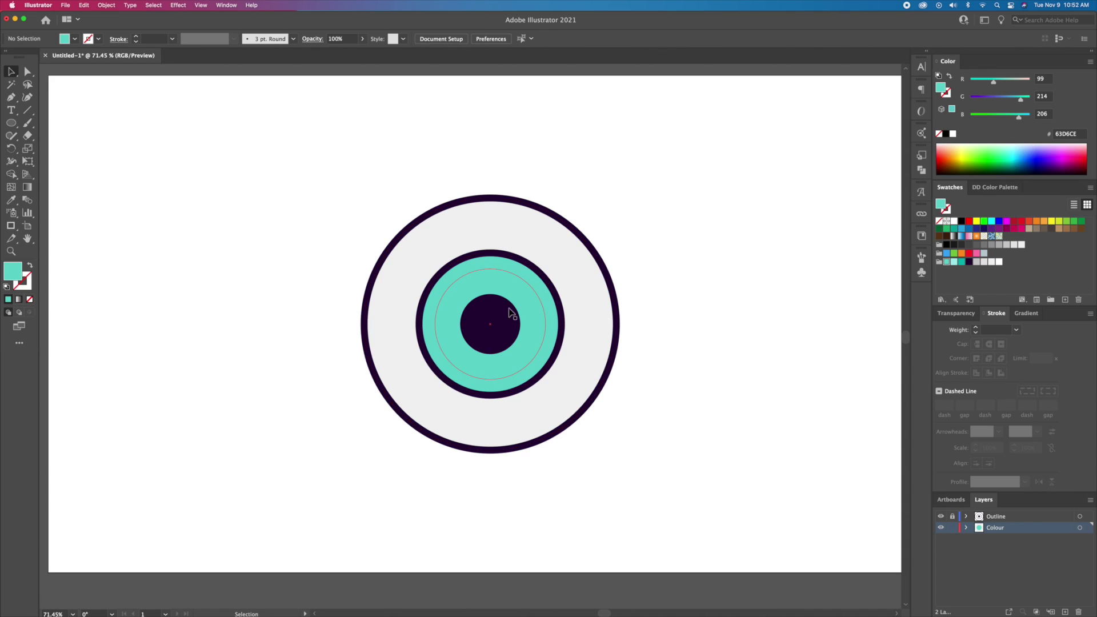
{"action": "left_click", "coordinate": [555, 313]}
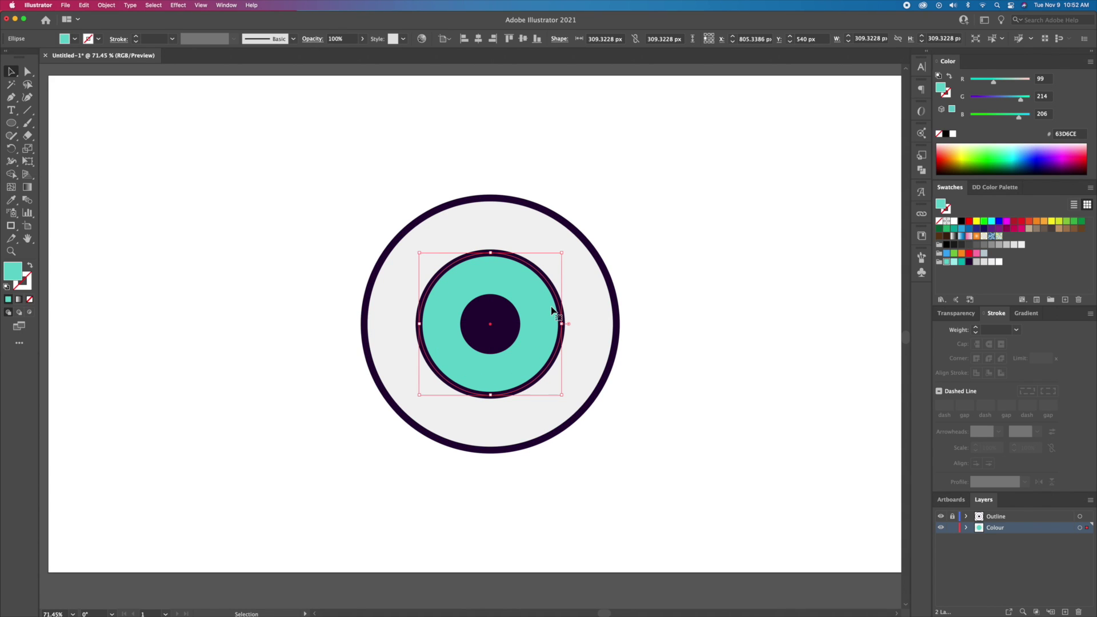
{"action": "left_click", "coordinate": [962, 263]}
{"action": "left_click", "coordinate": [515, 352]}
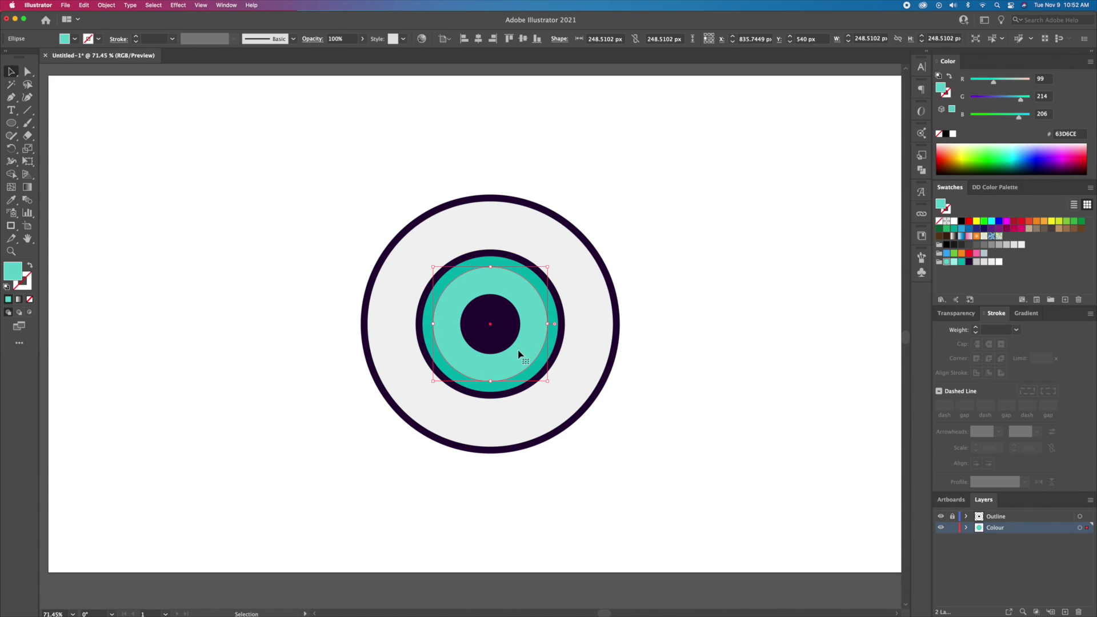
Step: Add another iris copy in a lighter teal, shrunk around the pupil
{"action": "left_click", "coordinate": [84, 5]}
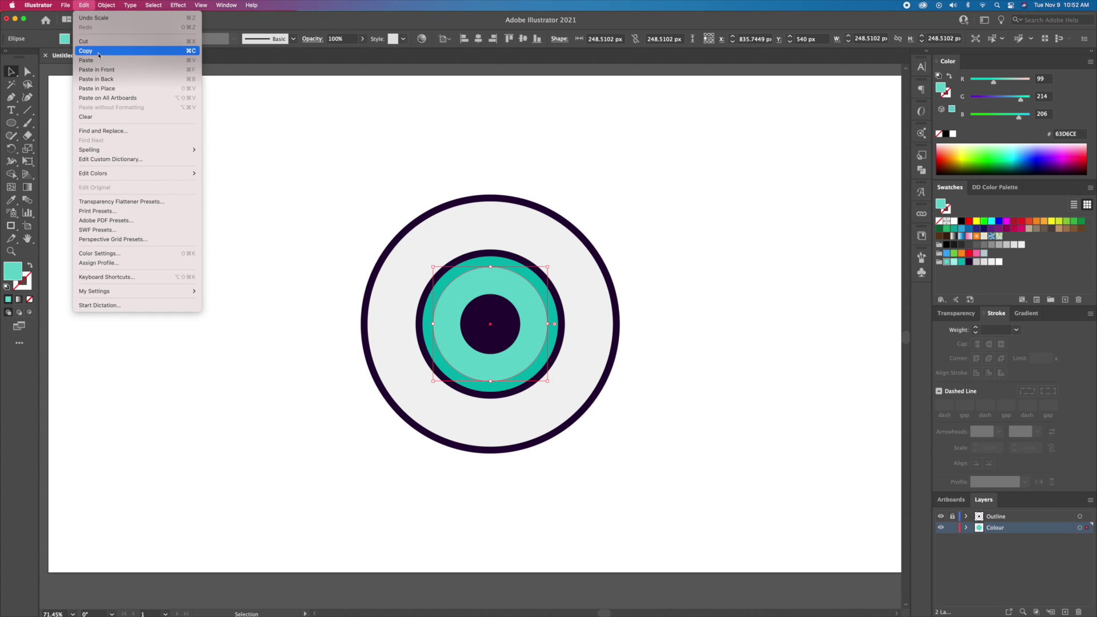
{"action": "left_click", "coordinate": [95, 51]}
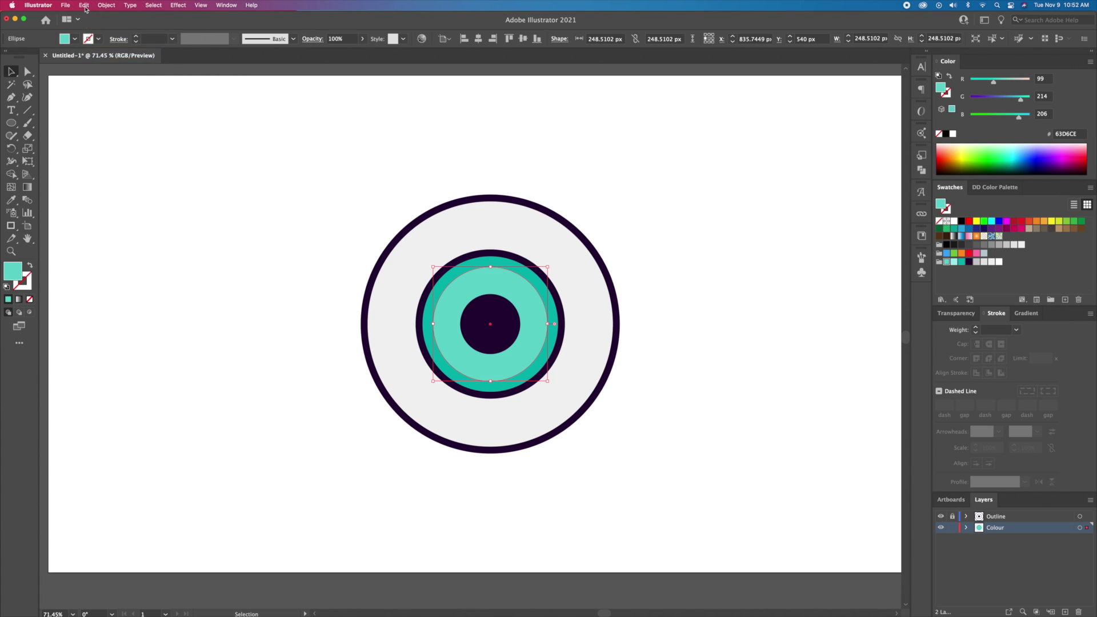
{"action": "left_click", "coordinate": [84, 5]}
{"action": "left_click", "coordinate": [108, 72]}
{"action": "left_click", "coordinate": [953, 263]}
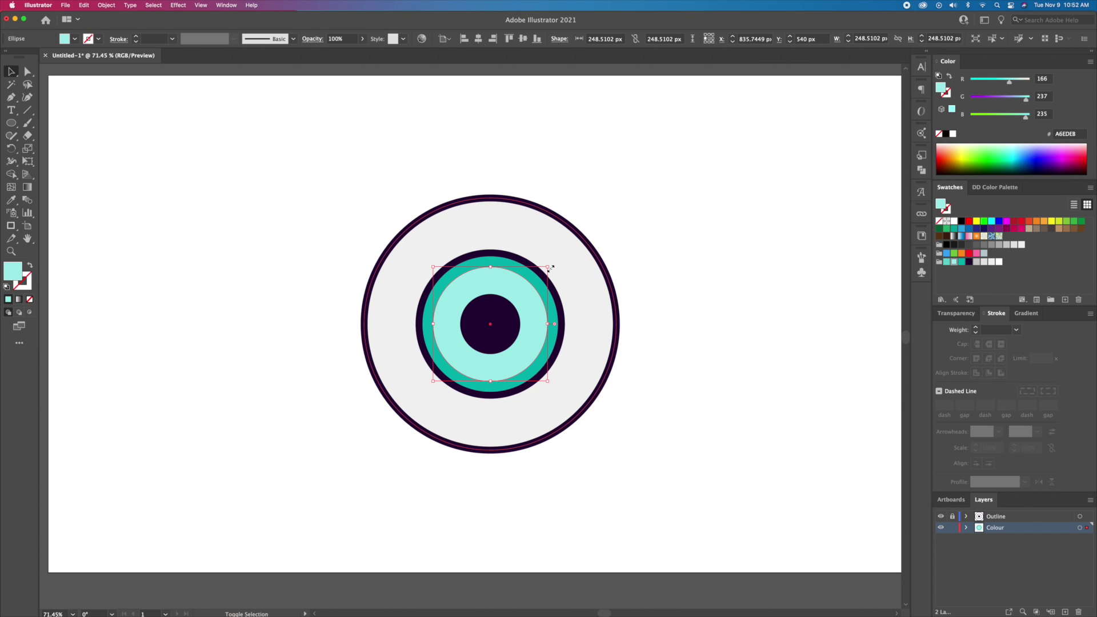
{"action": "left_click_drag", "start_coordinate": [548, 266], "coordinate": [534, 275]}
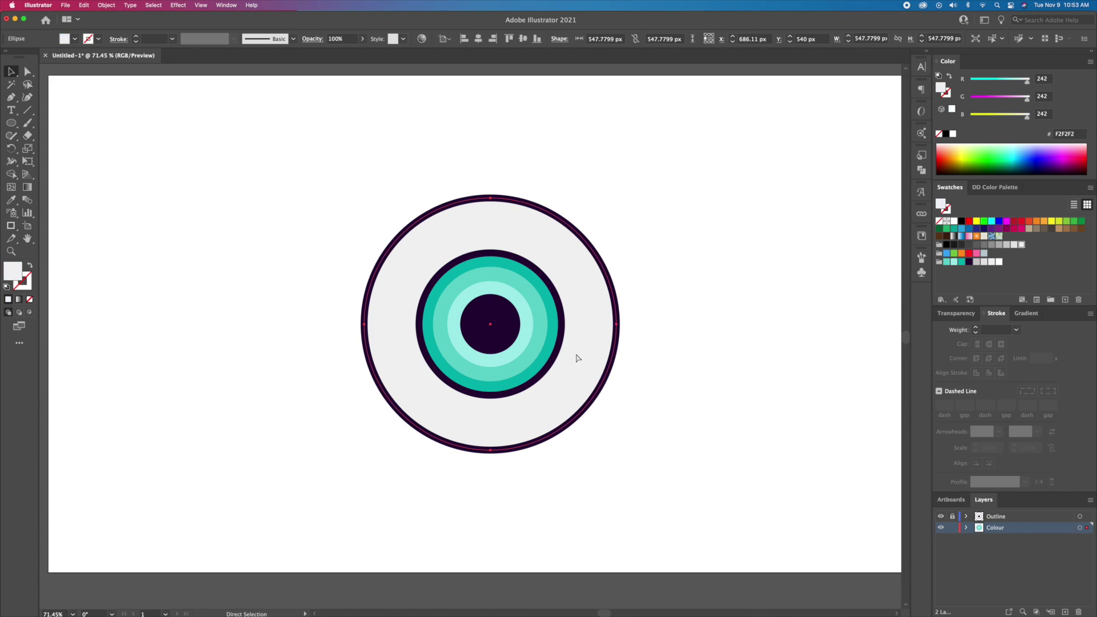
{"action": "left_click", "coordinate": [576, 358]}
Step: Scale a copy of the pale outer circle down around the iris and fill it darker grey
{"action": "left_click_drag", "start_coordinate": [617, 197], "coordinate": [571, 223]}
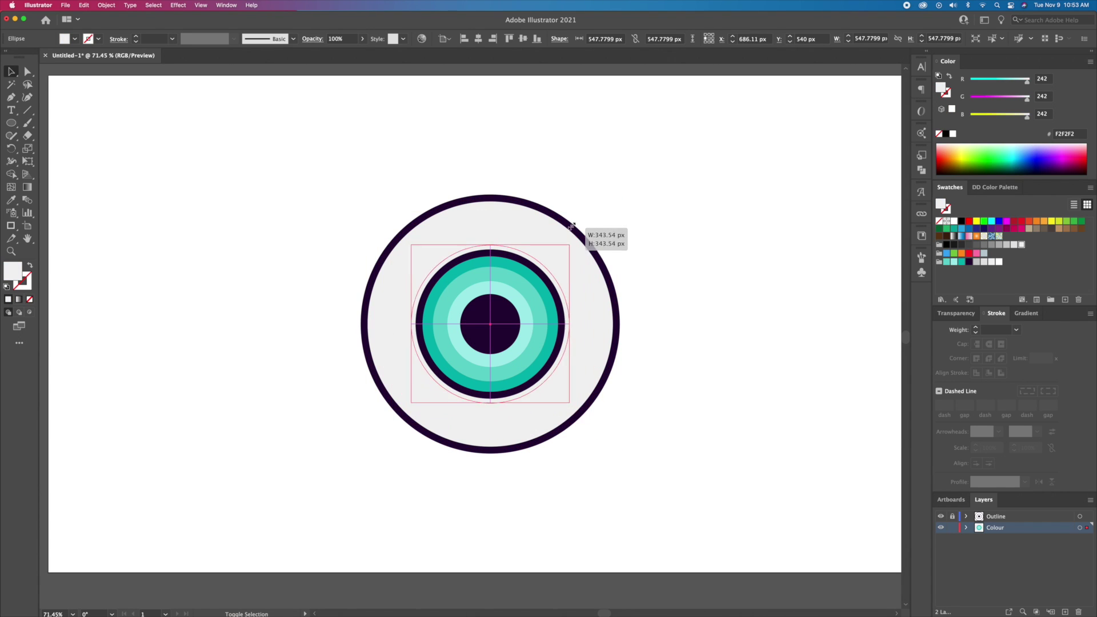
{"action": "left_click", "coordinate": [1014, 246]}
{"action": "scroll", "coordinate": [735, 257], "scroll_direction": "up", "scroll_amount": 2}
{"action": "left_click", "coordinate": [490, 208]}
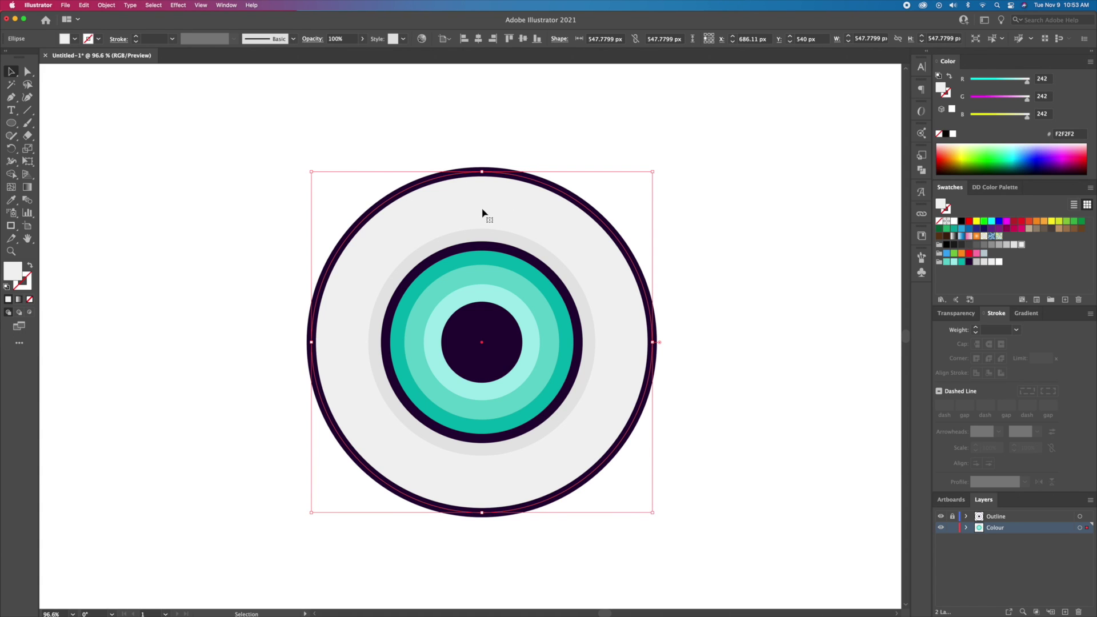
Step: Fill the outer eye circle with #CCCCCC grey
{"action": "left_click", "coordinate": [1014, 246]}
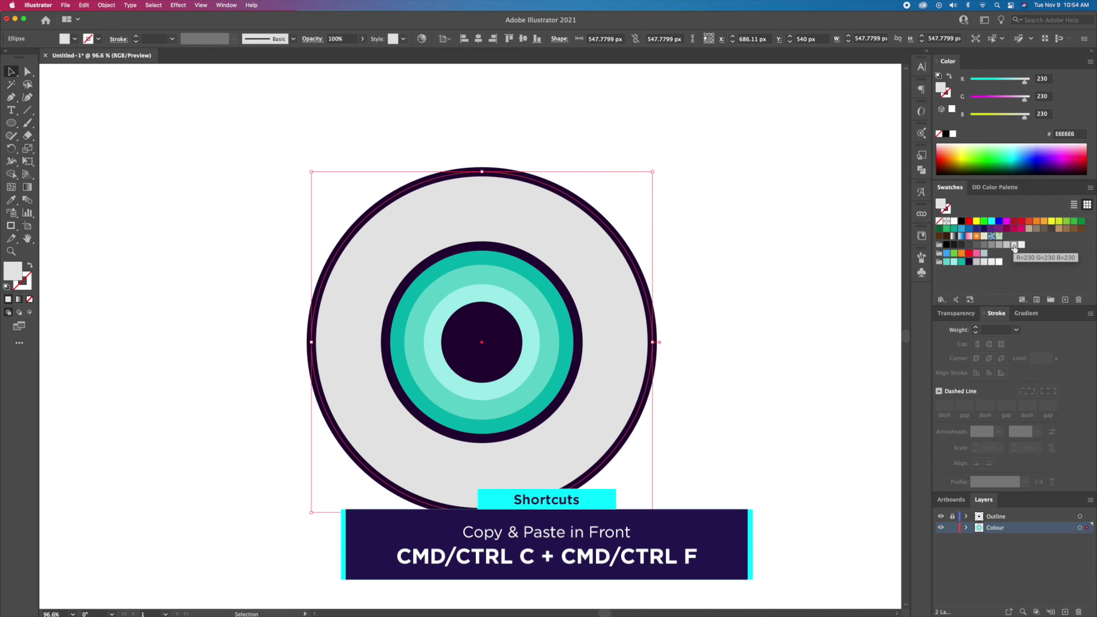
{"action": "left_click", "coordinate": [990, 245]}
{"action": "left_click", "coordinate": [782, 251]}
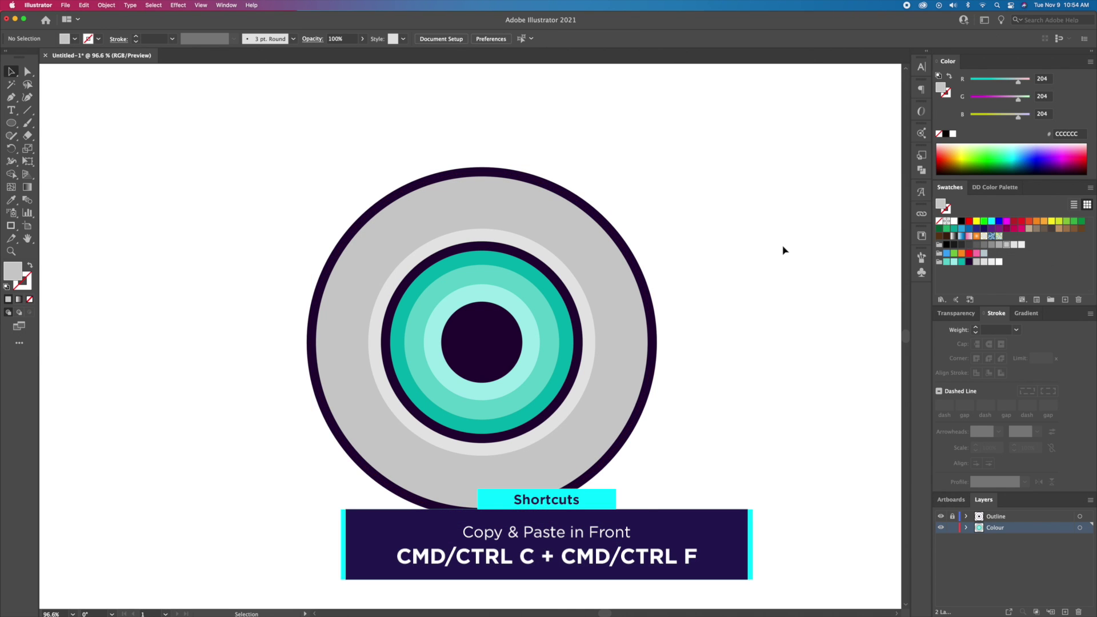
Step: Fill the pasted circle copy #F2F2F2 and squash it from the top to reveal grey crescents
{"action": "left_click", "coordinate": [574, 243]}
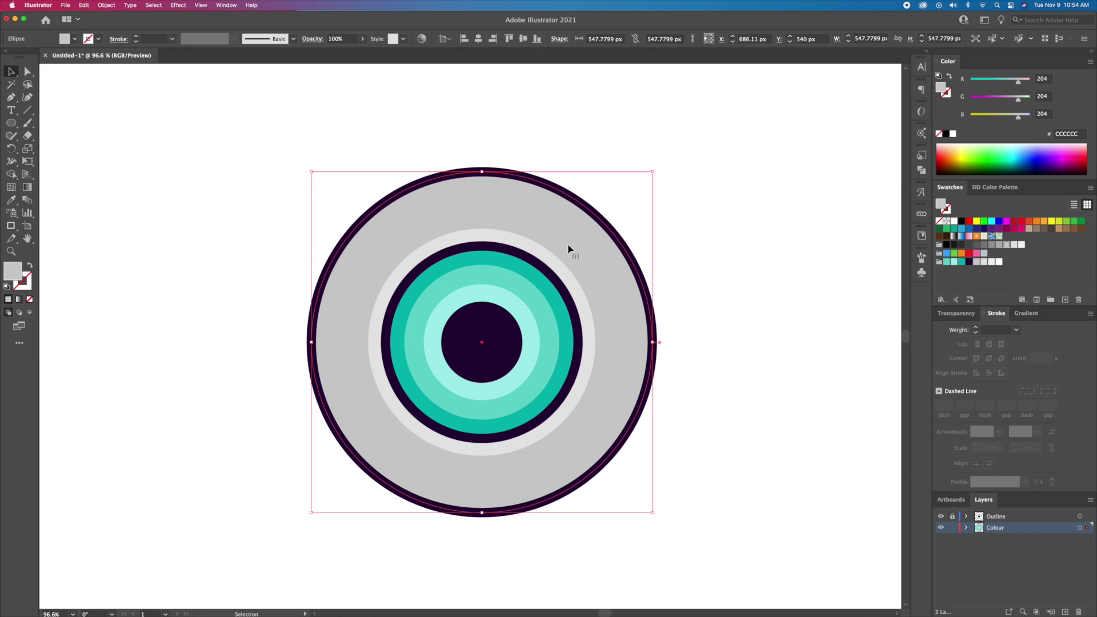
{"action": "key", "text": "a"}
{"action": "key", "text": "v"}
{"action": "left_click", "coordinate": [1021, 245]}
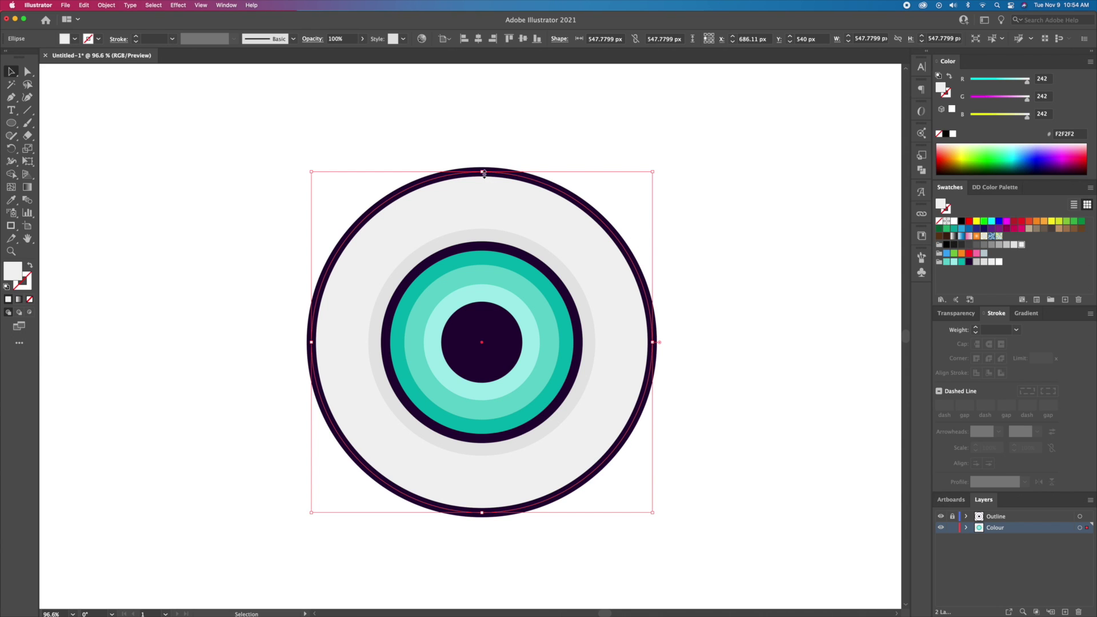
{"action": "left_click_drag", "start_coordinate": [483, 171], "coordinate": [482, 186]}
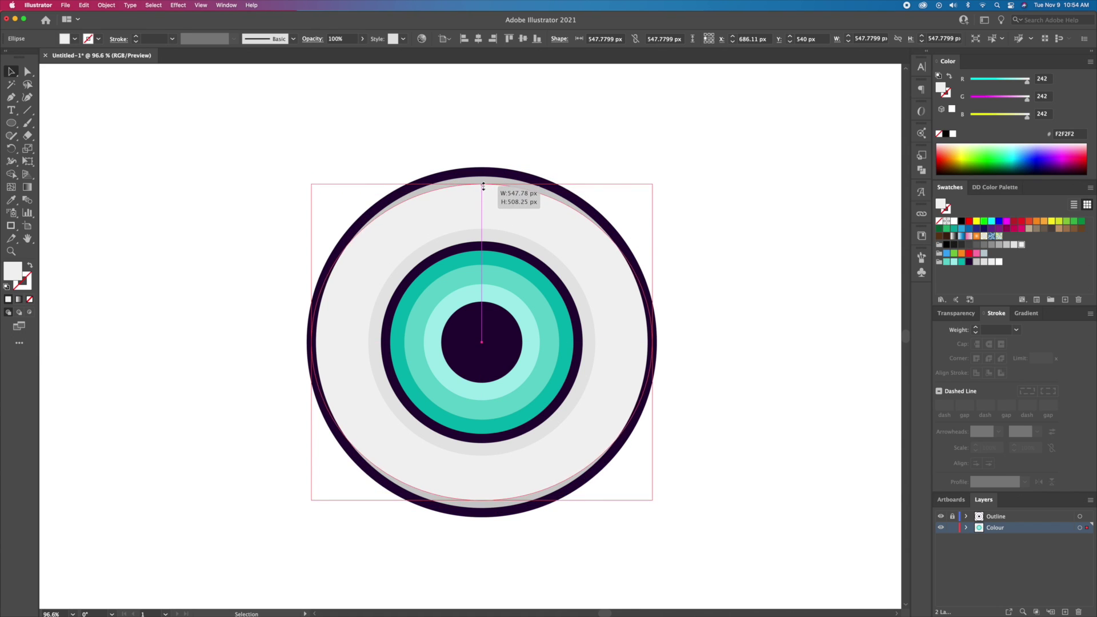
{"action": "mouse_move", "coordinate": [482, 186]}
{"action": "left_mouse_down"}
{"action": "mouse_move", "coordinate": [475, 252]}
{"action": "mouse_move", "coordinate": [480, 194]}
{"action": "left_mouse_up"}
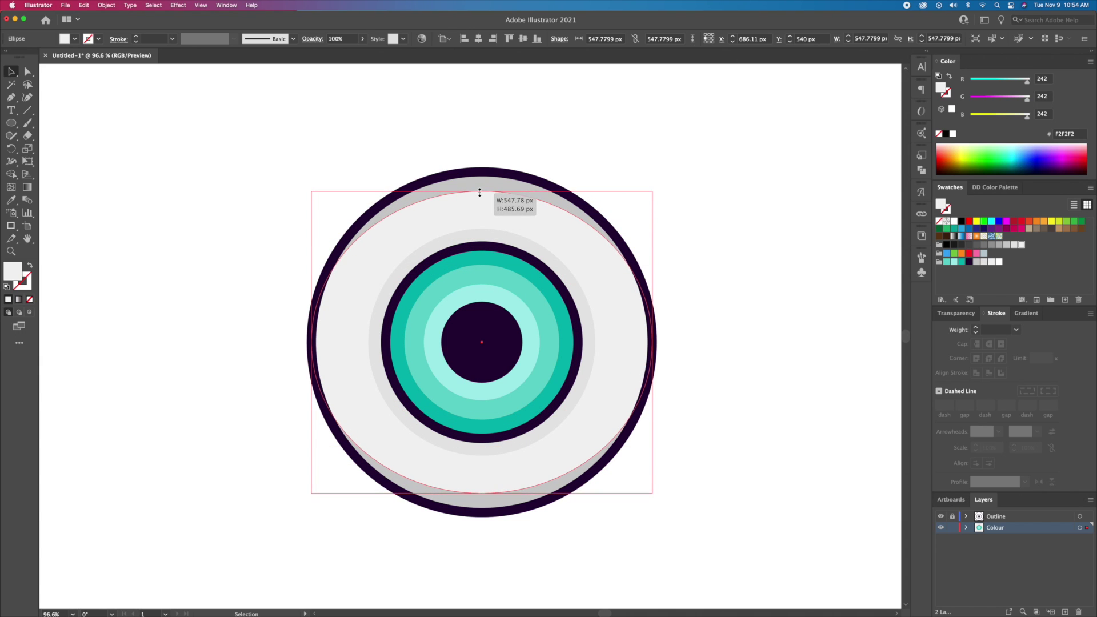
{"action": "left_click", "coordinate": [743, 206]}
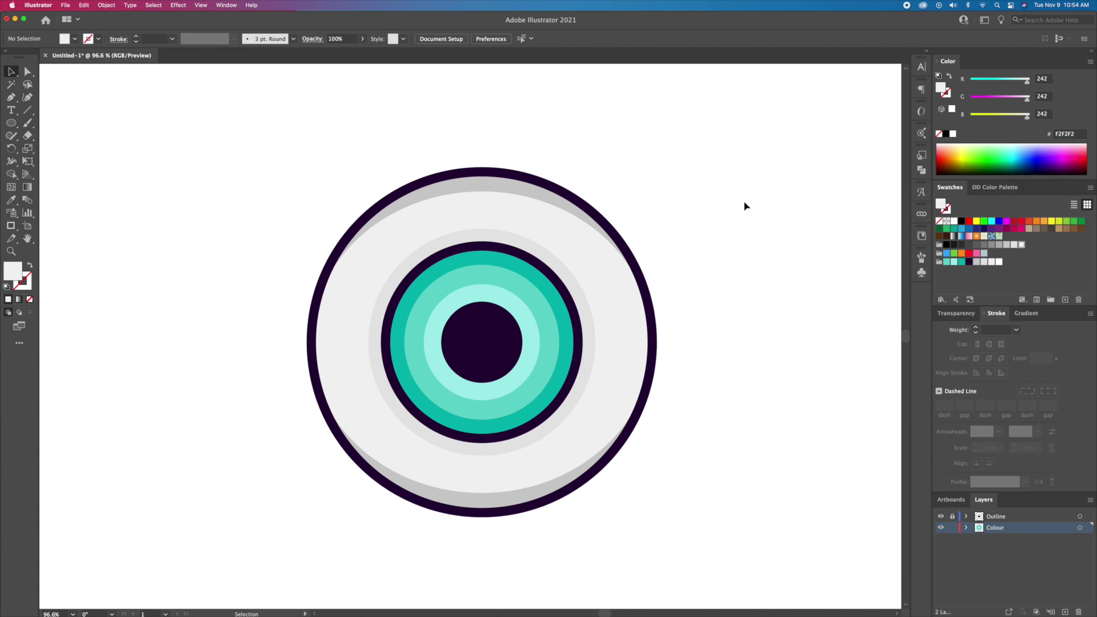
{"action": "key", "text": "super+f"}
Step: Give the new circle a thick white stroke and rotate it 45°
{"action": "left_click", "coordinate": [953, 134]}
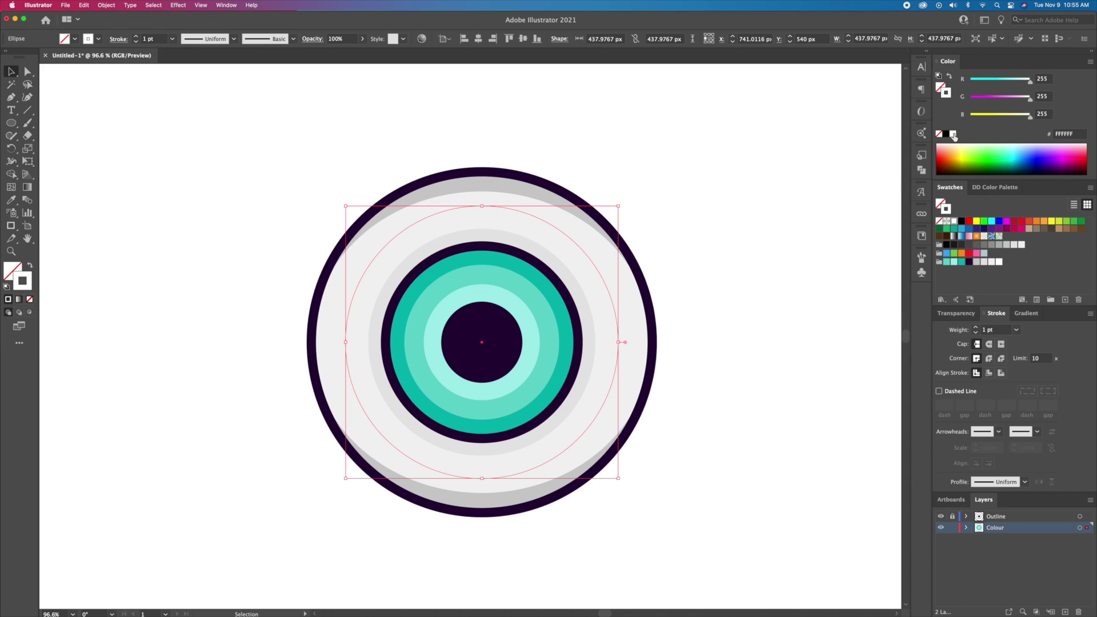
{"action": "left_click", "coordinate": [976, 328], "text": "shift"}
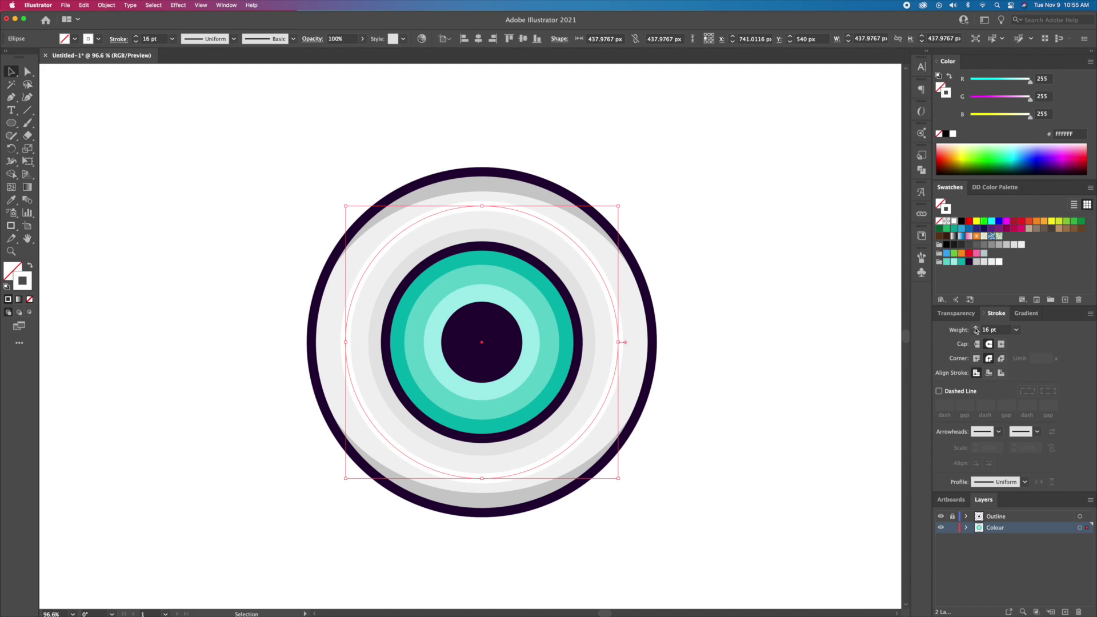
{"action": "left_click", "coordinate": [745, 315]}
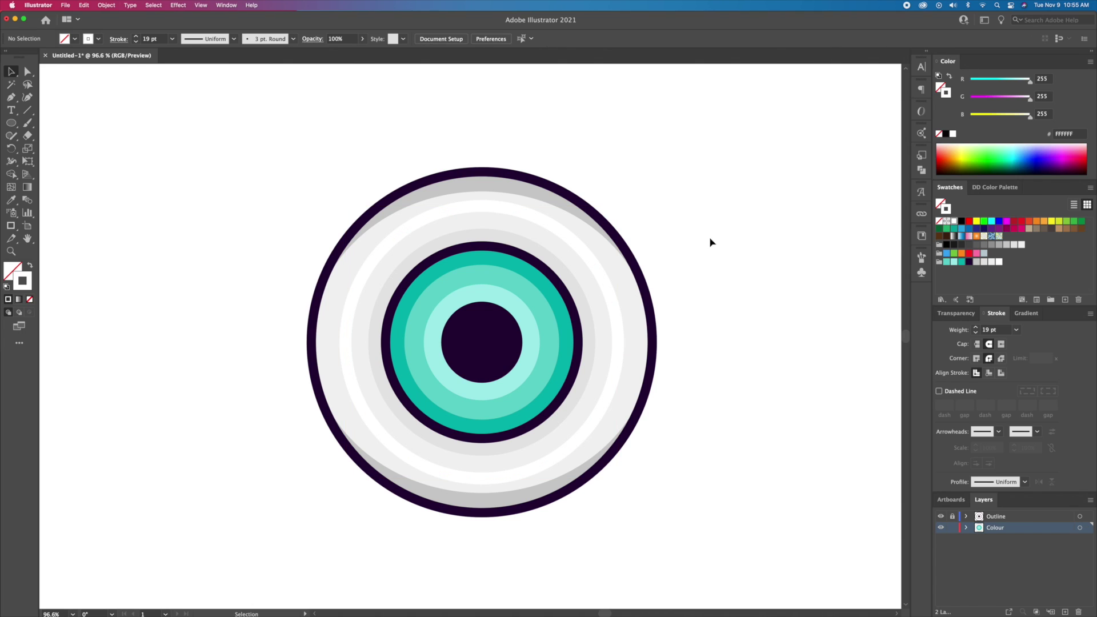
{"action": "left_click", "coordinate": [579, 247]}
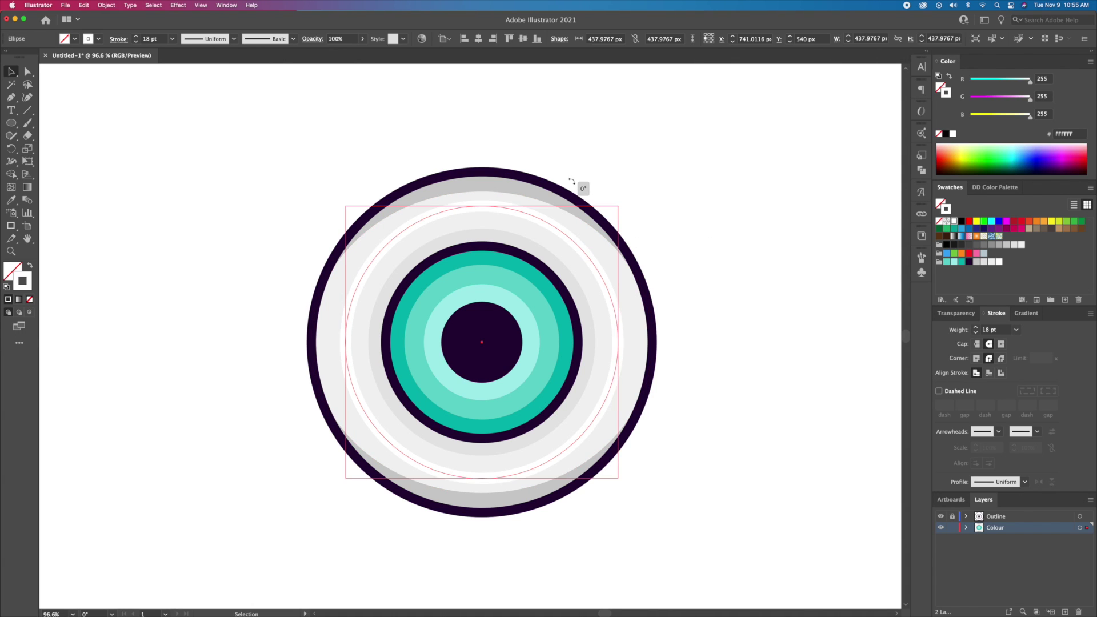
{"action": "left_click_drag", "start_coordinate": [579, 185], "coordinate": [529, 158]}
{"action": "left_click", "coordinate": [670, 171]}
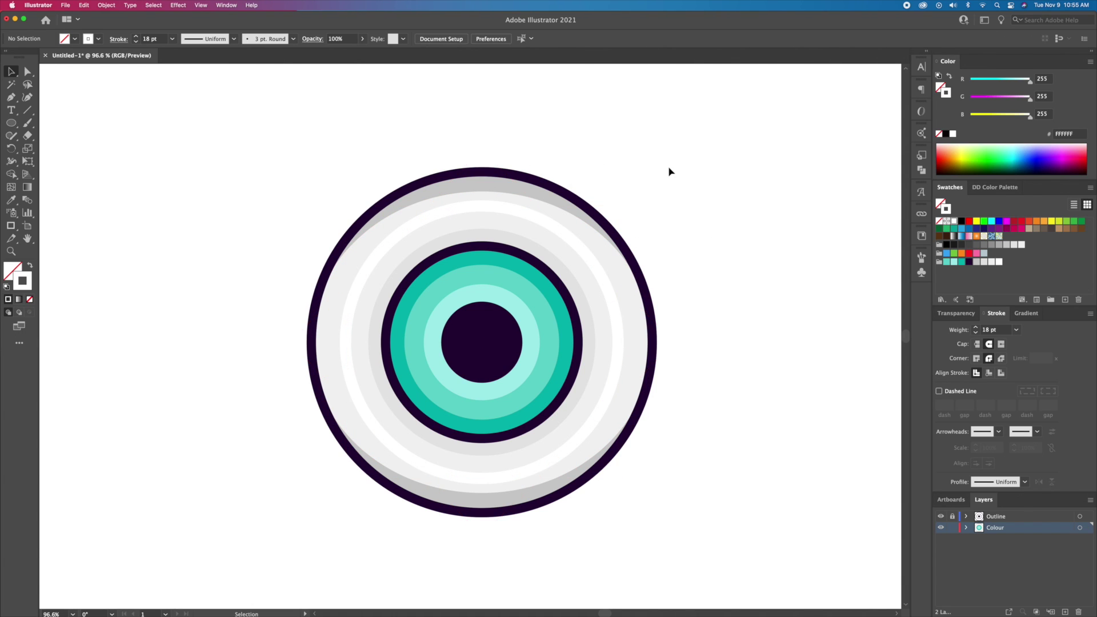
Step: Delete the ring's top-right and bottom-right anchors, leaving only the left arc
{"action": "left_click", "coordinate": [588, 255]}
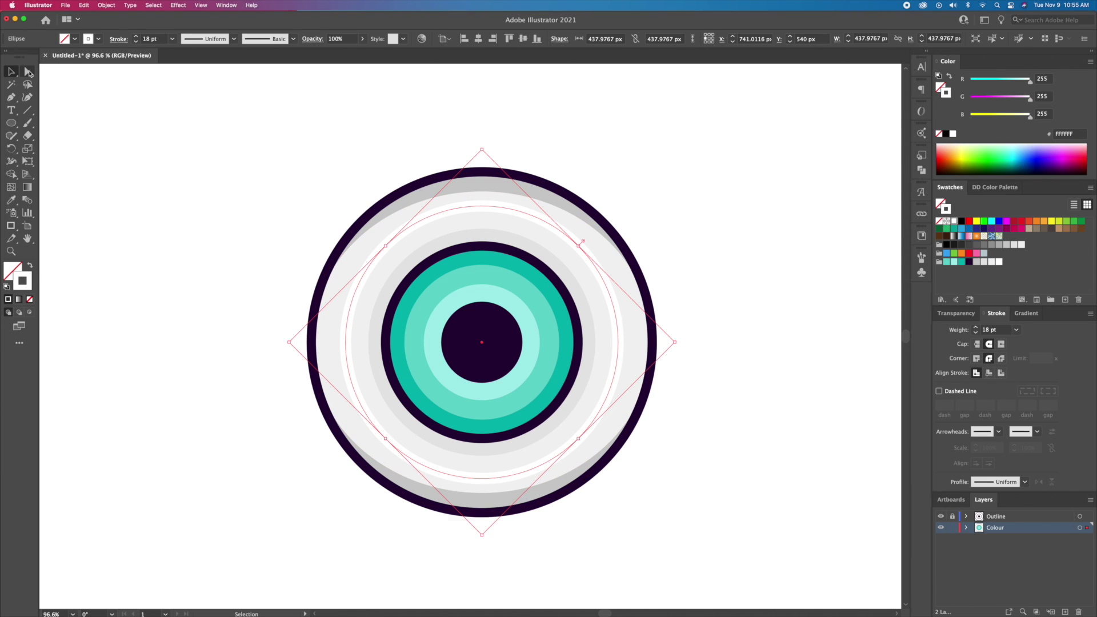
{"action": "key", "text": "a"}
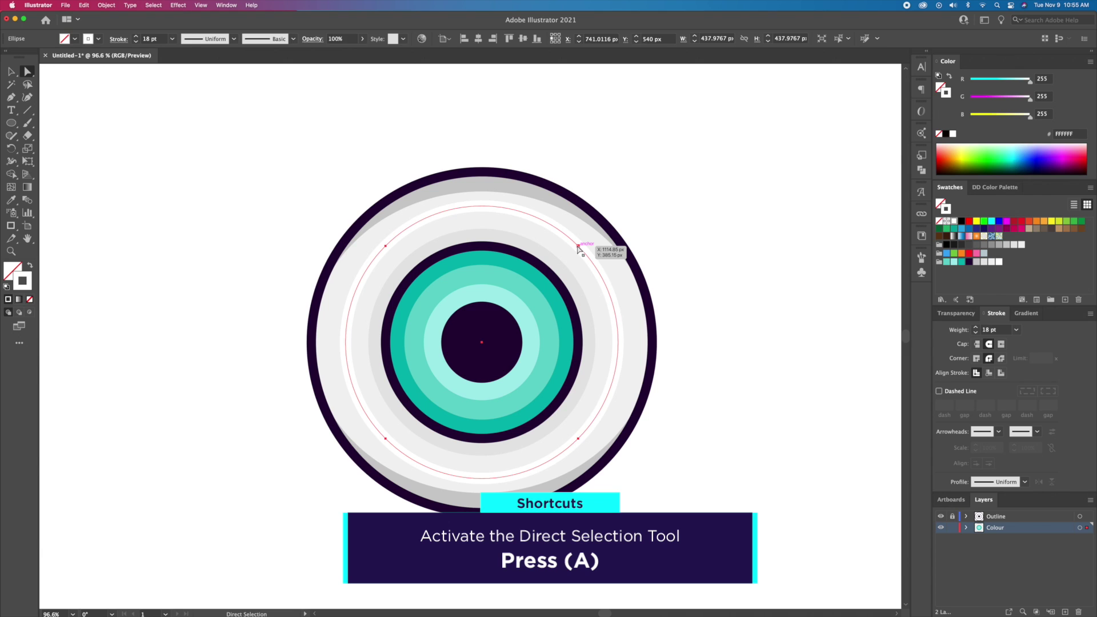
{"action": "left_click", "coordinate": [580, 246]}
{"action": "key", "text": "Delete"}
{"action": "left_click", "coordinate": [578, 438]}
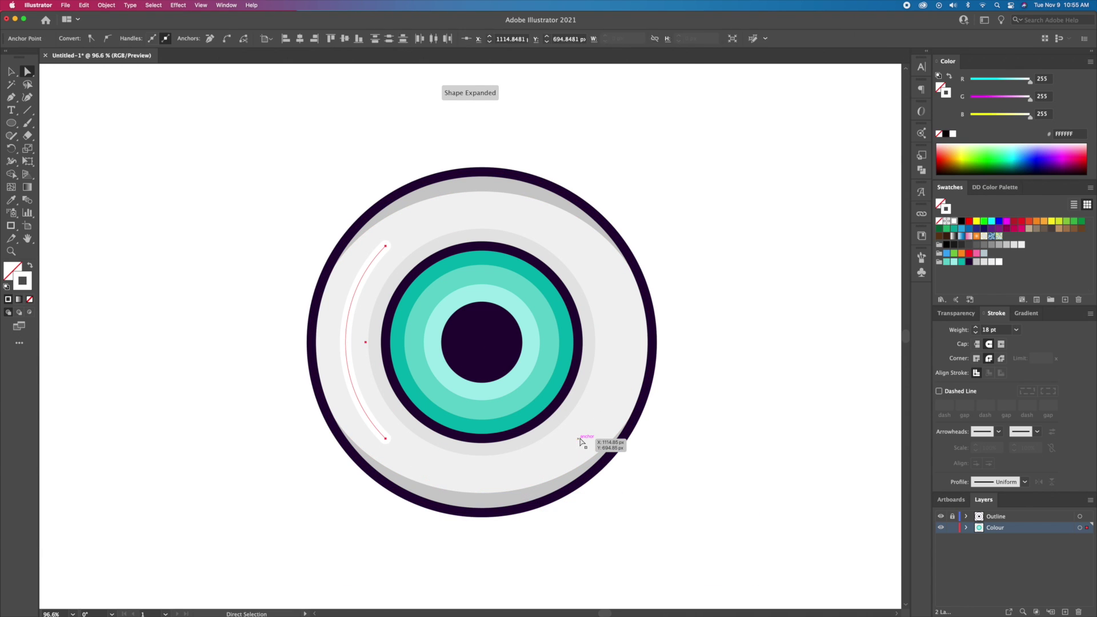
{"action": "key", "text": "Delete"}
{"action": "left_click", "coordinate": [713, 408]}
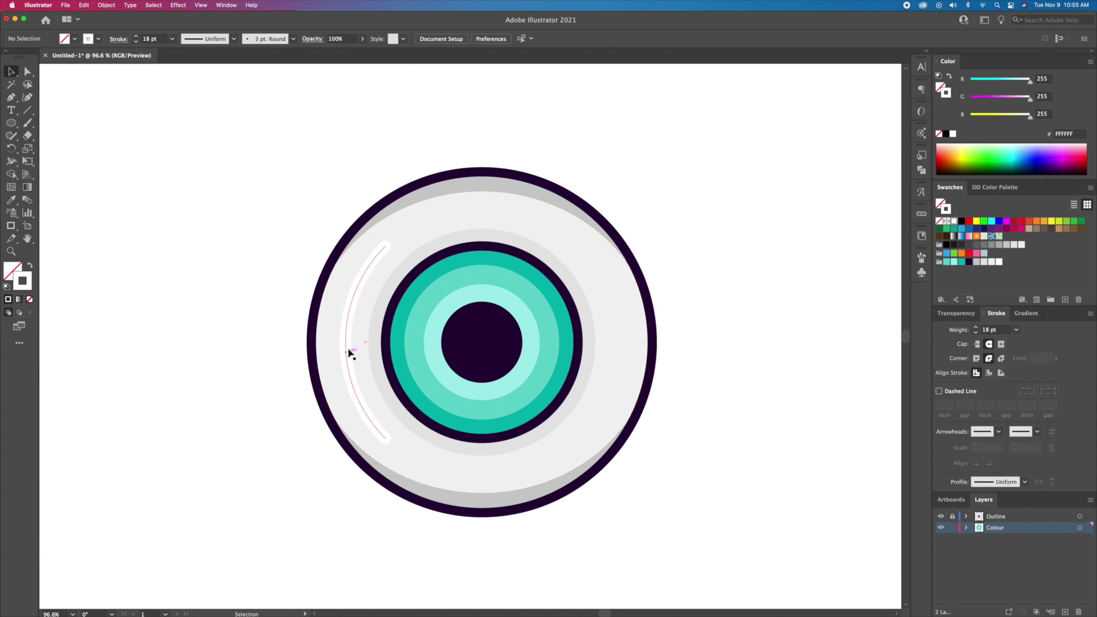
{"action": "key", "text": "v"}
Step: Zoom in on the white highlight arc and select it
{"action": "left_click", "coordinate": [276, 423]}
{"action": "key", "text": "z"}
{"action": "left_click_drag", "start_coordinate": [343, 360], "coordinate": [395, 338]}
{"action": "key", "text": "v"}
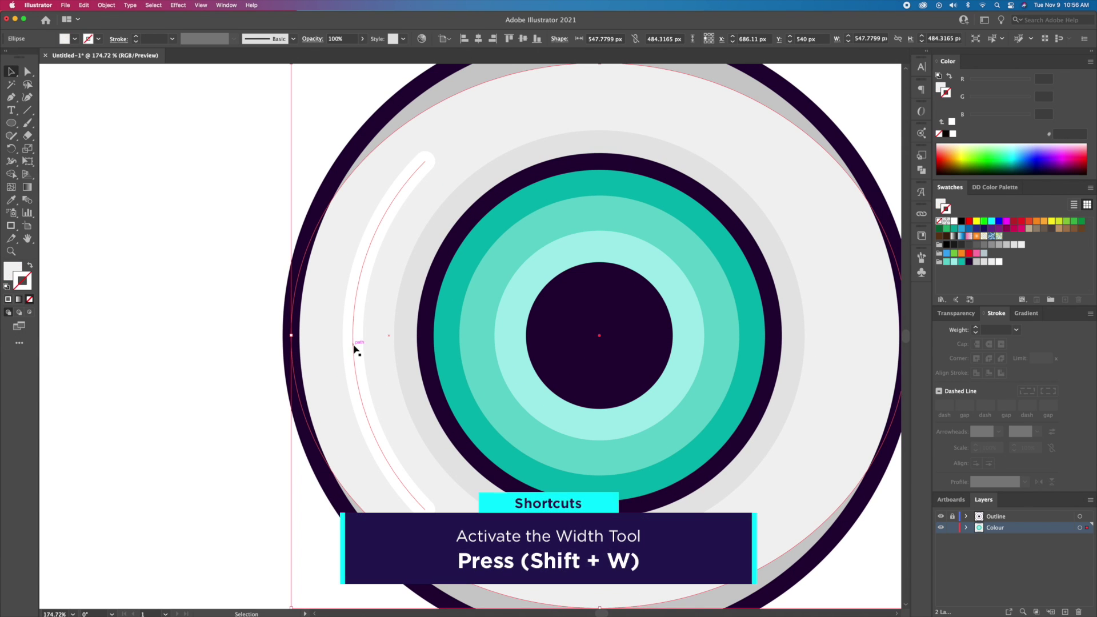
{"action": "left_click", "coordinate": [357, 342]}
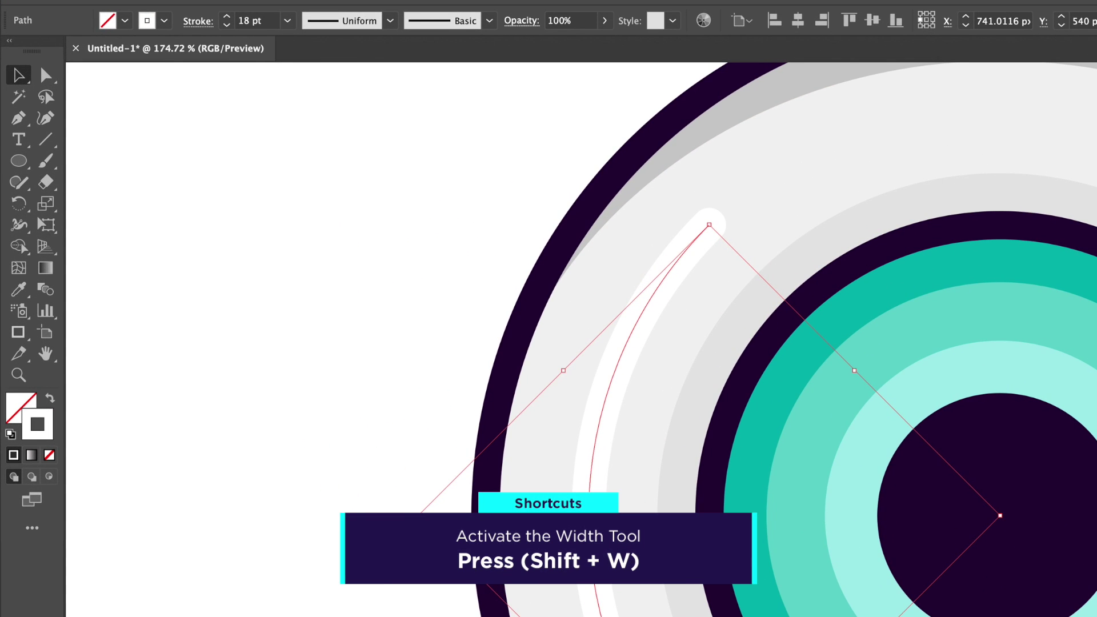
Step: Widen the arc's middle with the Width tool, shift it left, and lower its stroke to 26 pt
{"action": "left_click", "coordinate": [15, 229]}
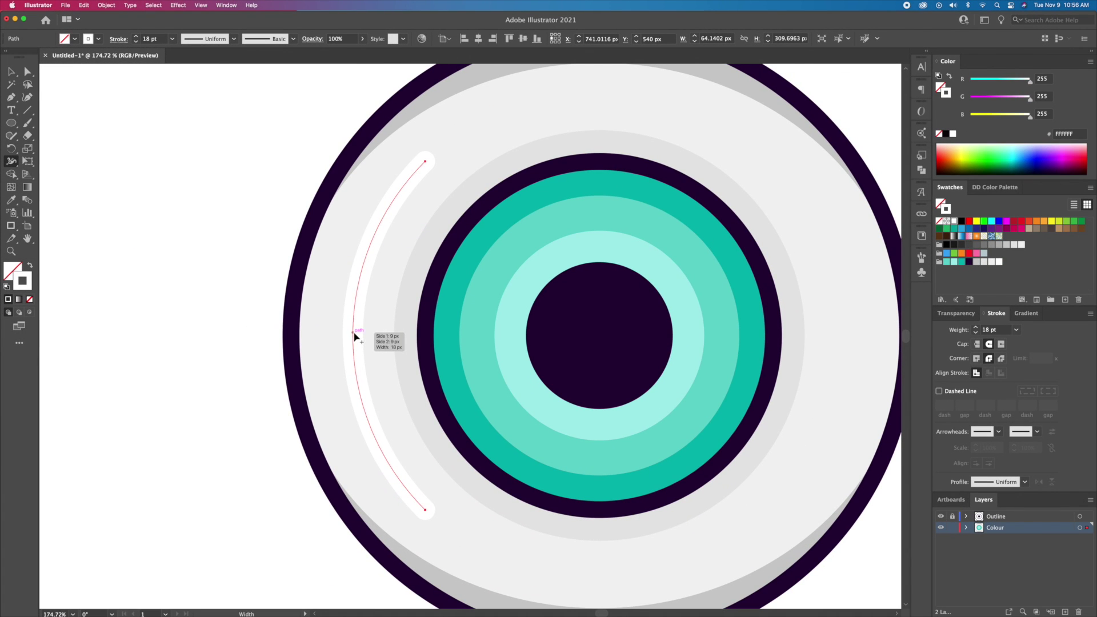
{"action": "left_click_drag", "start_coordinate": [367, 338], "coordinate": [372, 336]}
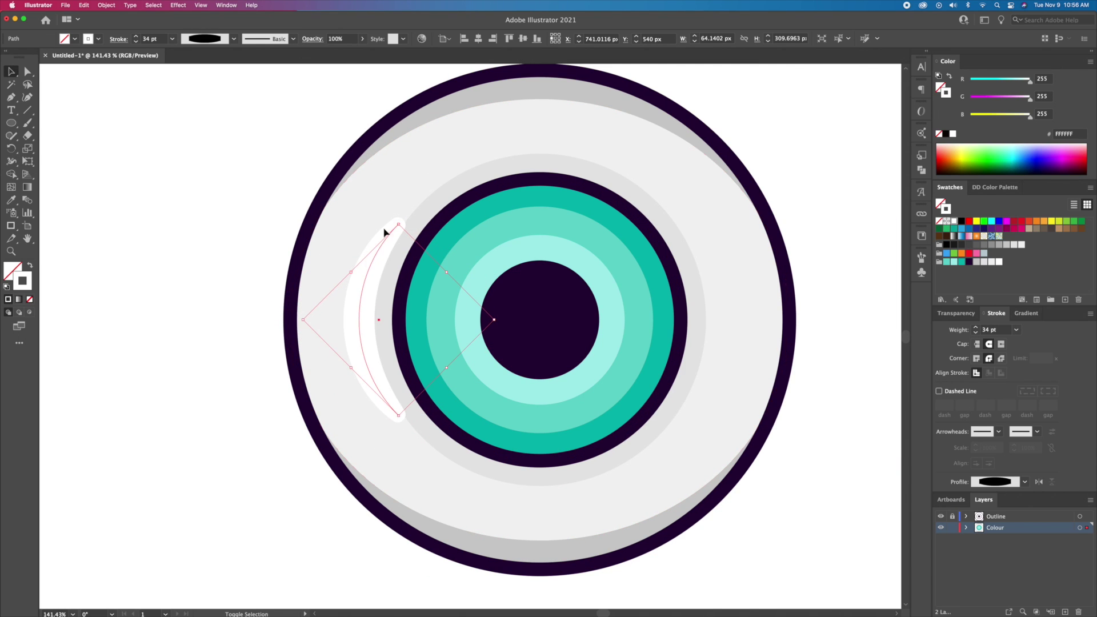
{"action": "left_click_drag", "start_coordinate": [373, 274], "coordinate": [346, 279]}
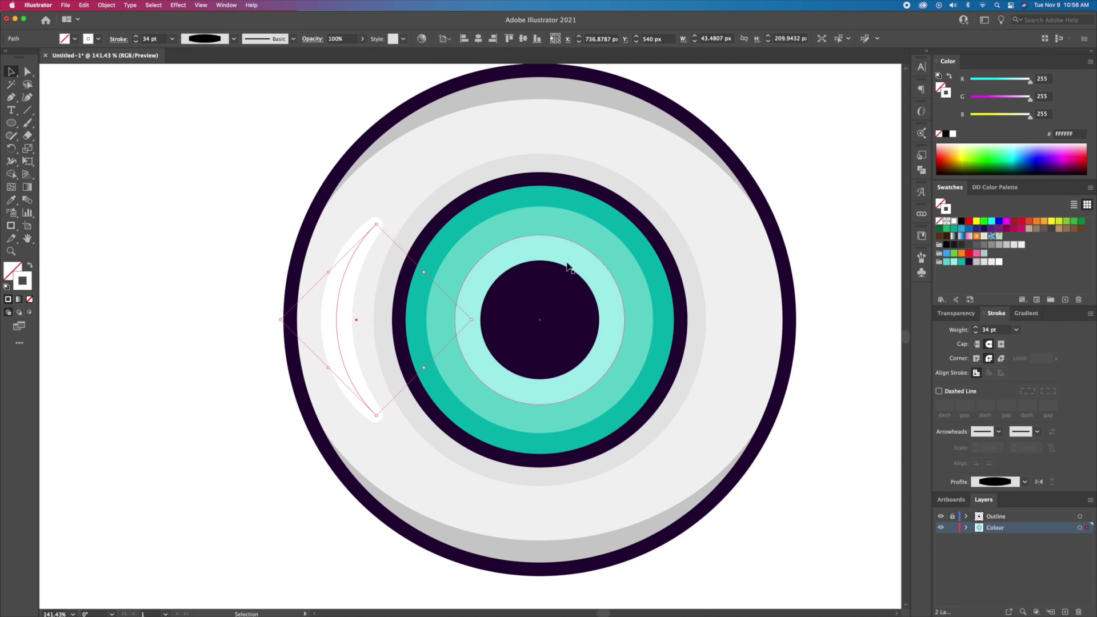
{"action": "left_click", "coordinate": [975, 332]}
{"action": "left_click", "coordinate": [975, 332]}
{"action": "left_click", "coordinate": [975, 331]}
{"action": "left_click", "coordinate": [975, 332]}
{"action": "left_click", "coordinate": [198, 314]}
{"action": "left_click", "coordinate": [340, 338]}
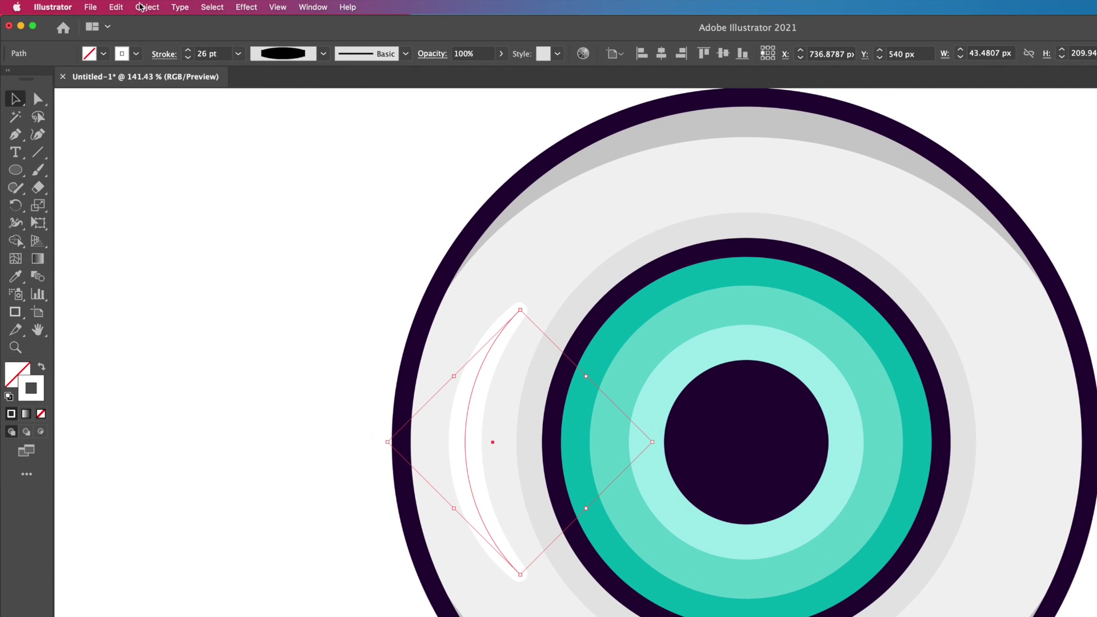
{"action": "left_click", "coordinate": [105, 4]}
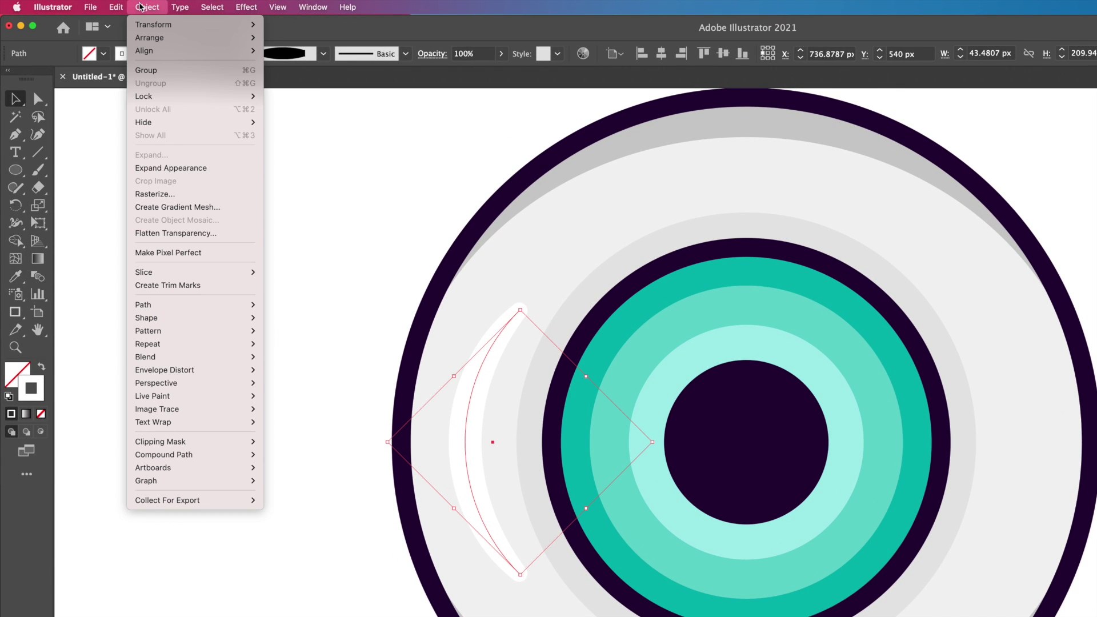
{"action": "mouse_move", "coordinate": [189, 297]}
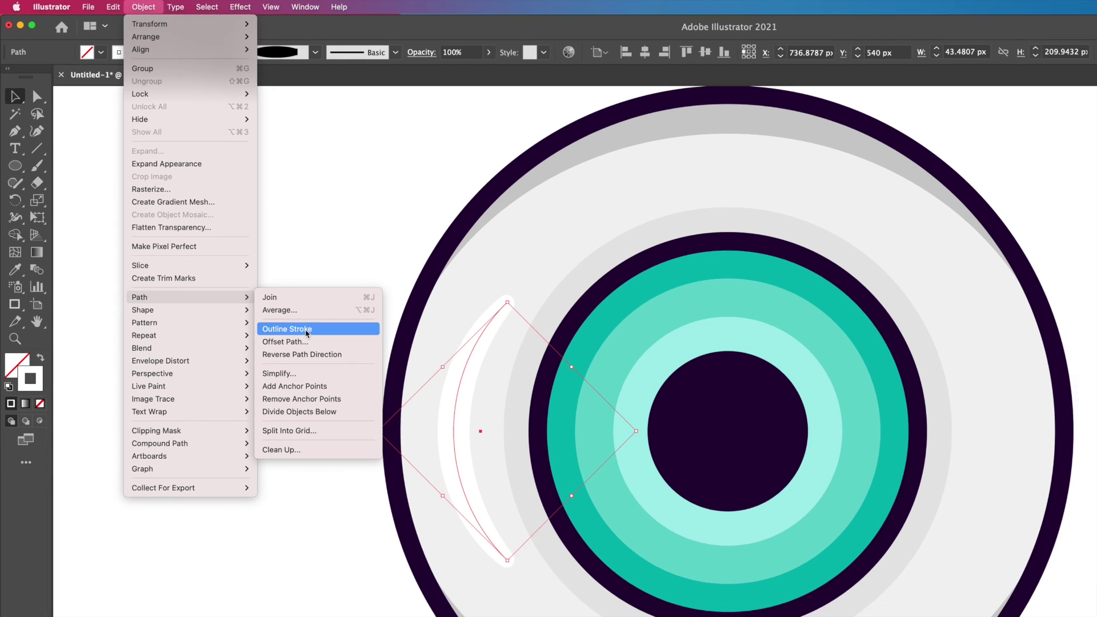
Step: Outline the highlight's stroke and reflect a copy vertically across the eye's centre
{"action": "left_click", "coordinate": [316, 341]}
{"action": "left_click_drag", "start_coordinate": [11, 148], "coordinate": [48, 164]}
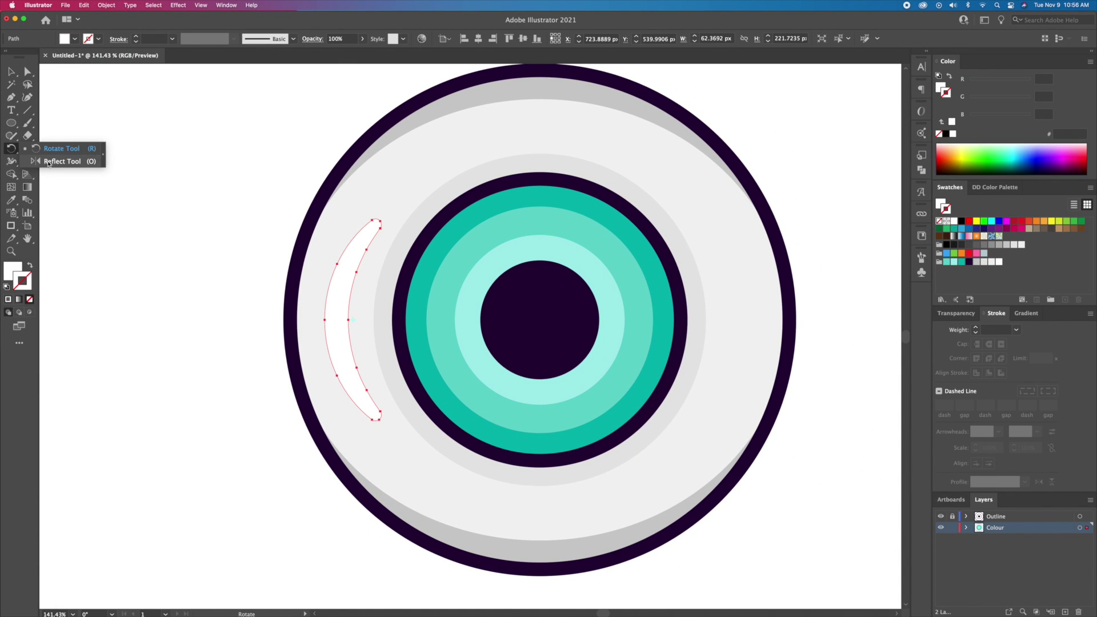
{"action": "left_click", "coordinate": [49, 163]}
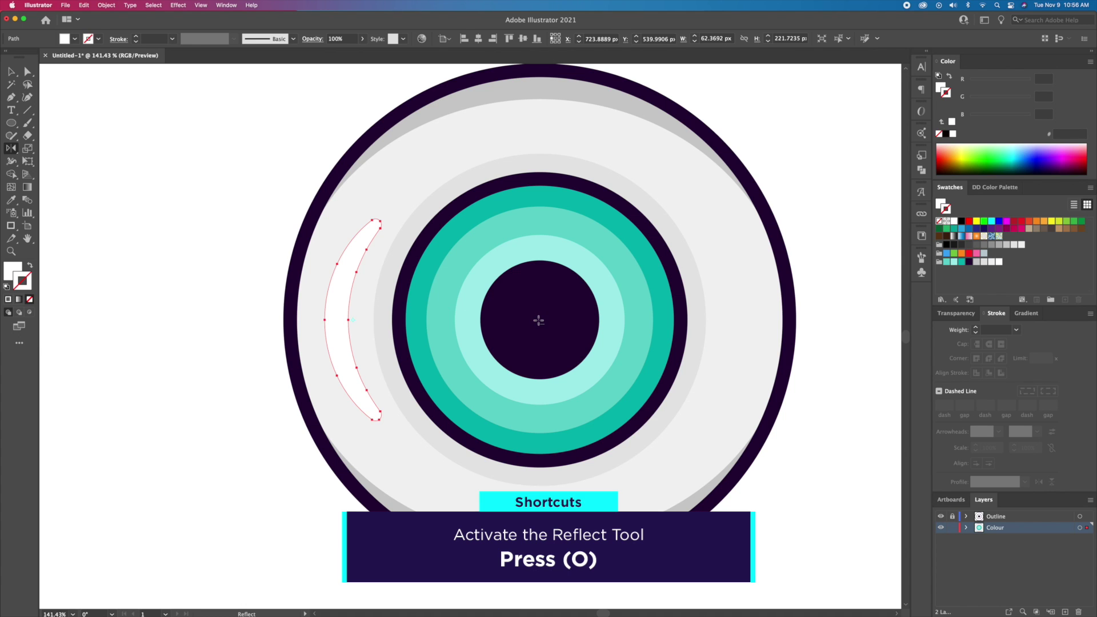
{"action": "left_click", "coordinate": [539, 320], "text": "alt"}
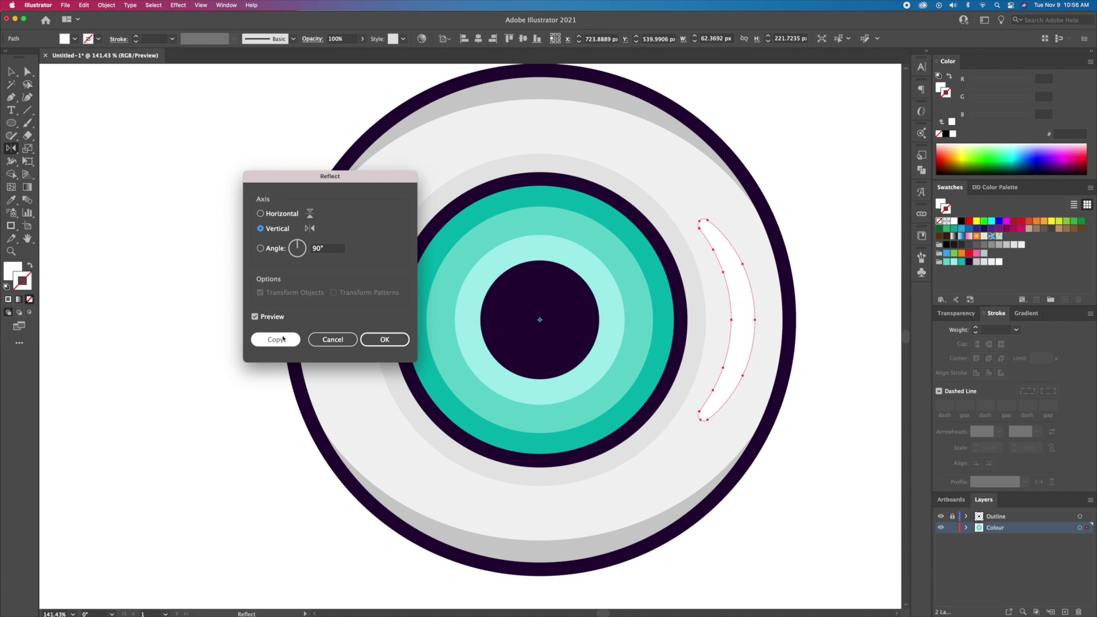
{"action": "left_click", "coordinate": [274, 340]}
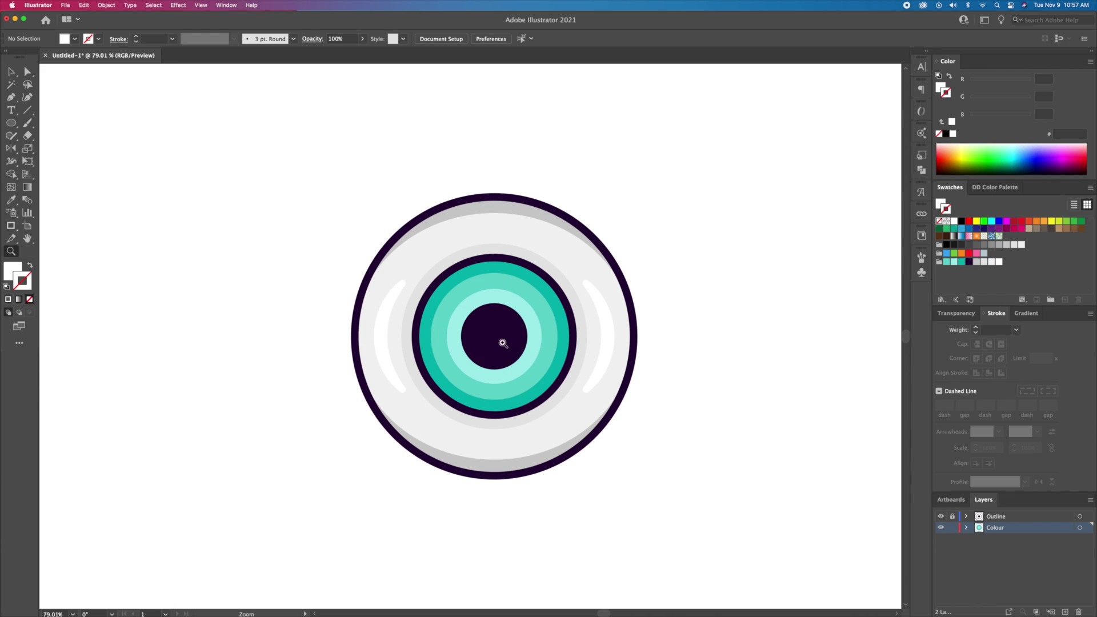
{"action": "left_click_drag", "start_coordinate": [502, 343], "coordinate": [604, 332]}
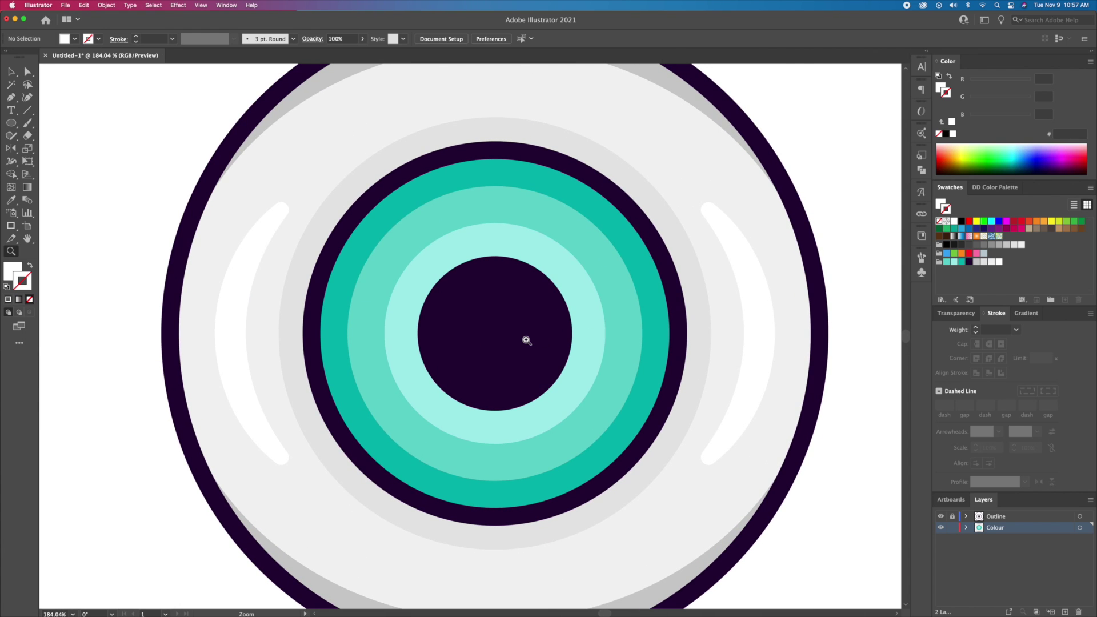
Step: Create a 25-point star centred on the pupil with the Star tool
{"action": "key", "text": "v"}
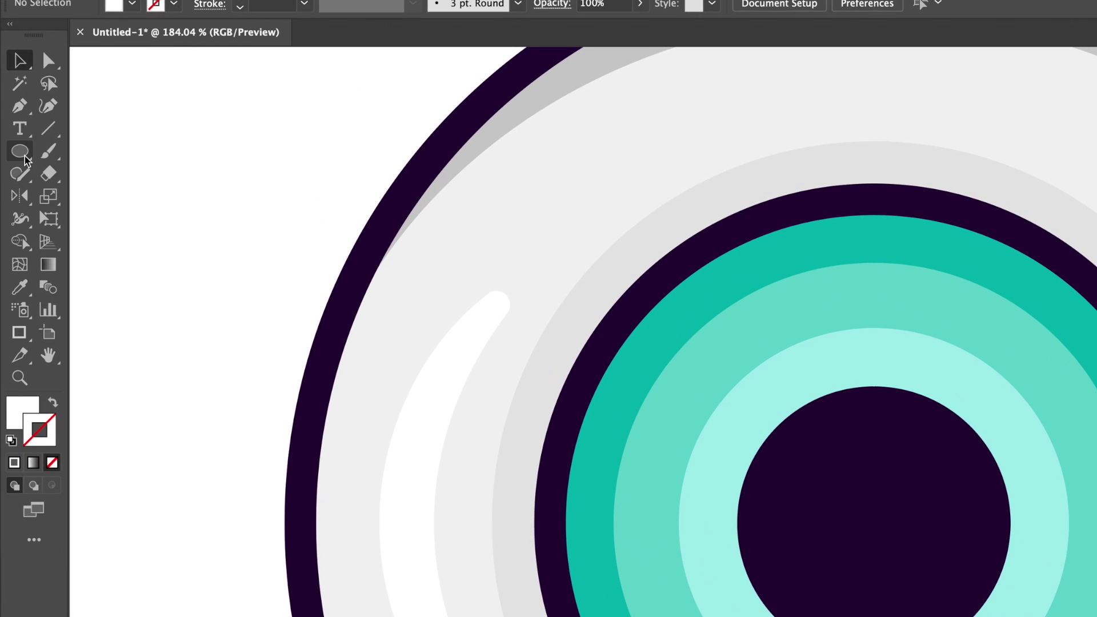
{"action": "left_click", "coordinate": [13, 127]}
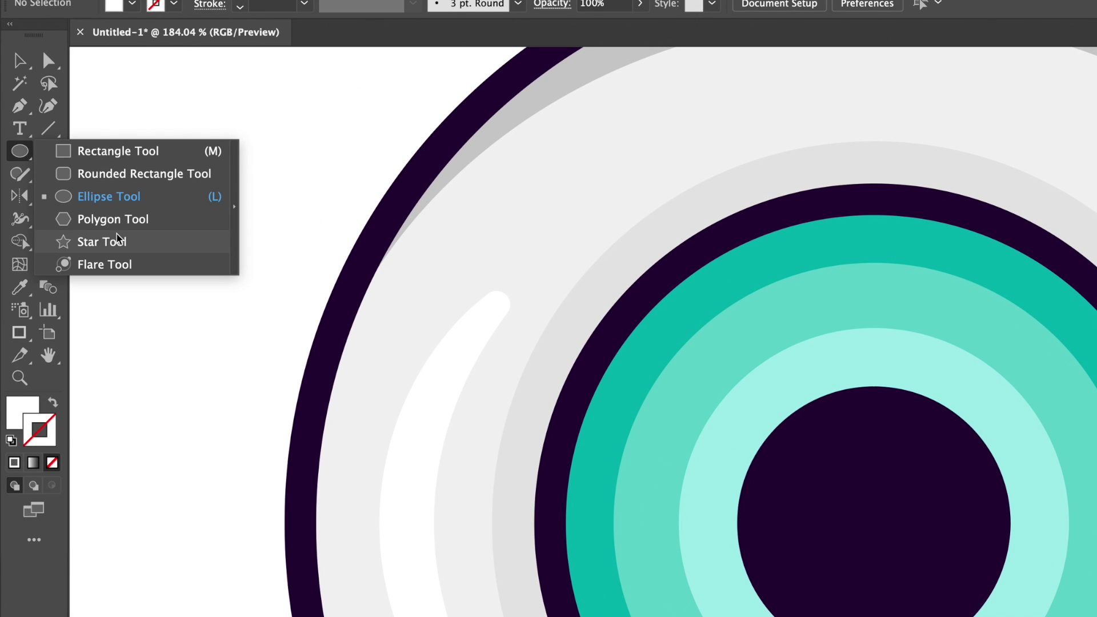
{"action": "left_click", "coordinate": [119, 240]}
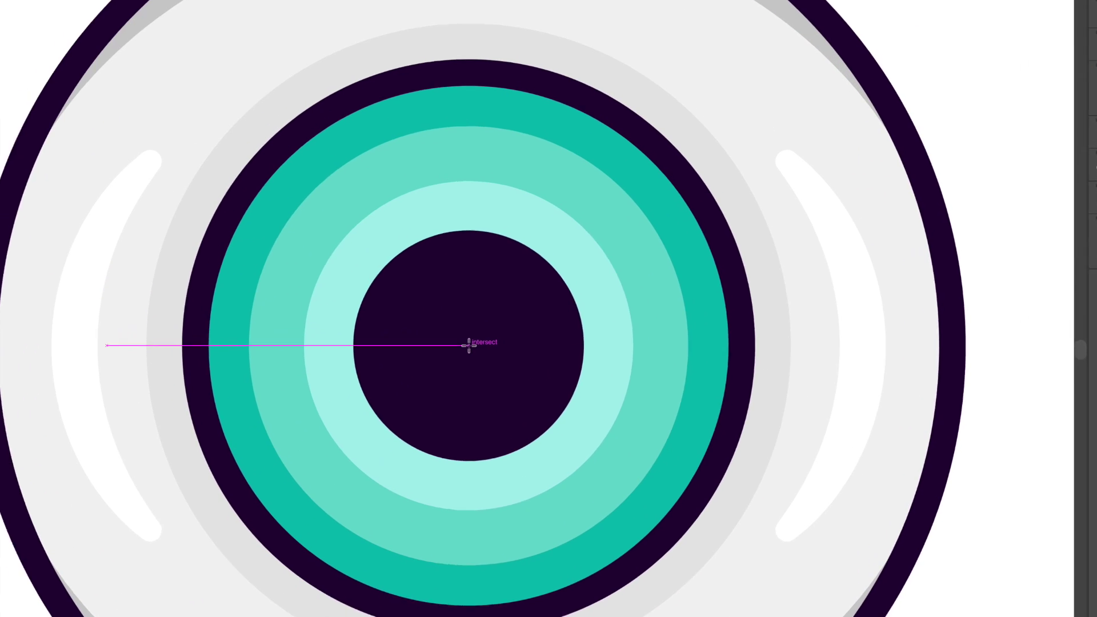
{"action": "left_click", "coordinate": [469, 346]}
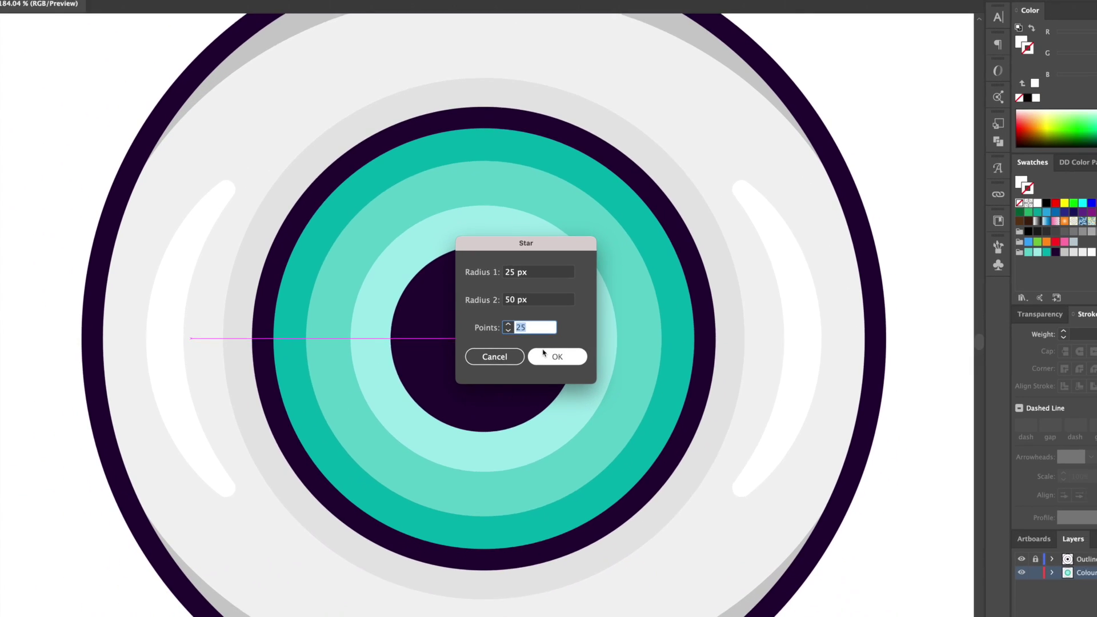
{"action": "left_click", "coordinate": [560, 371]}
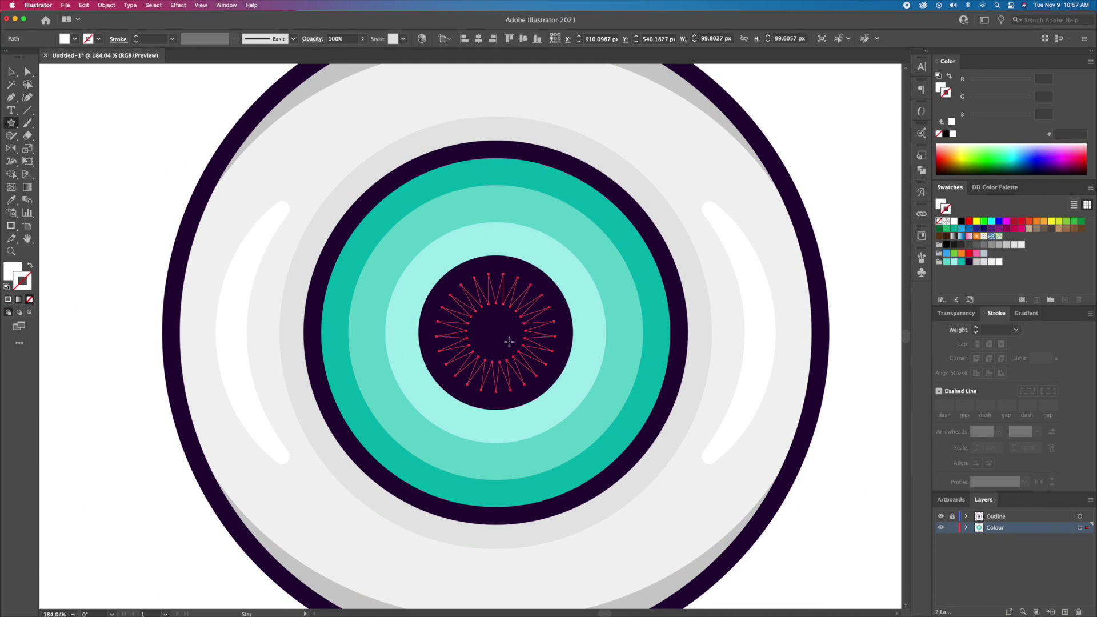
Step: Enlarge the star from its centre and round off its tips
{"action": "key", "text": "v"}
{"action": "left_click_drag", "start_coordinate": [558, 275], "coordinate": [623, 183]}
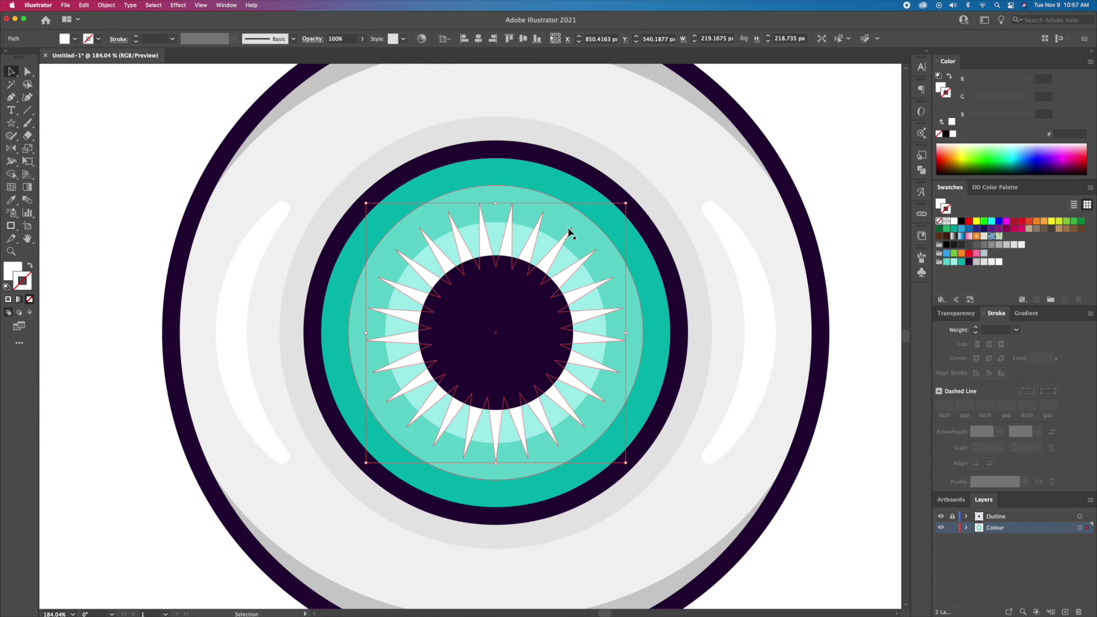
{"action": "key", "text": "a"}
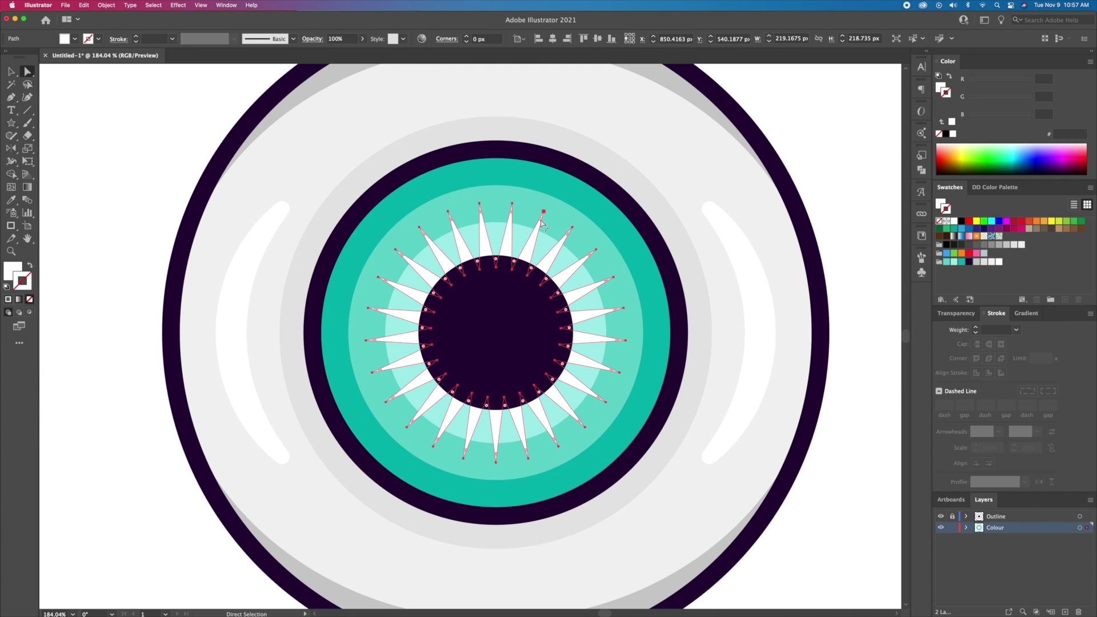
{"action": "left_click_drag", "start_coordinate": [542, 222], "coordinate": [566, 226]}
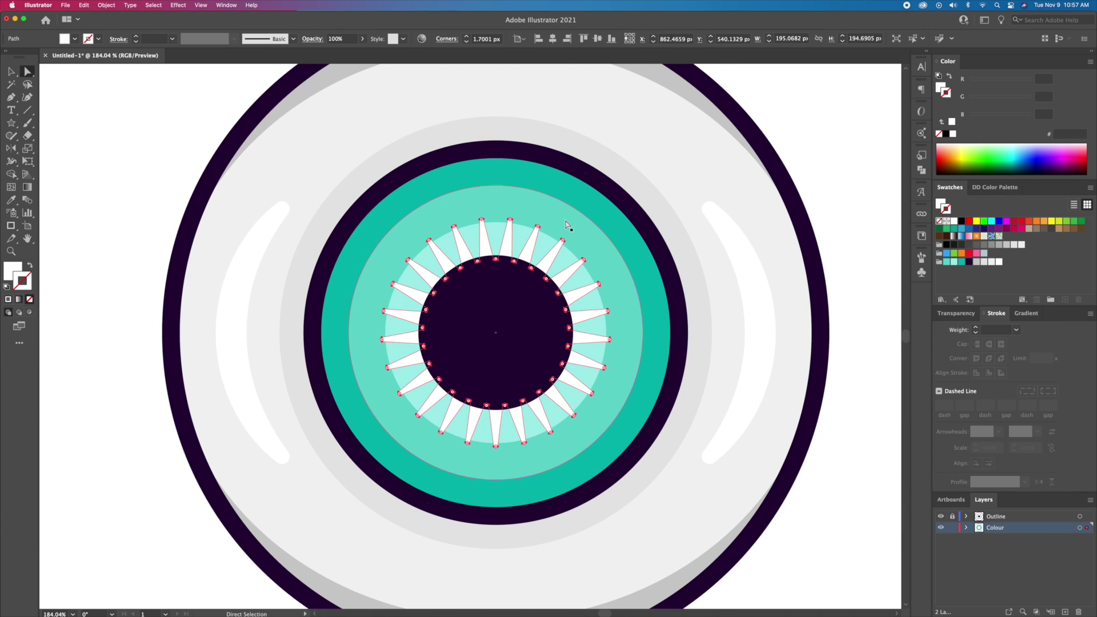
{"action": "key", "text": "v"}
{"action": "left_click", "coordinate": [761, 238]}
Step: Fill the star with light teal #63D6CE and shrink it slightly around its centre
{"action": "left_click", "coordinate": [588, 295]}
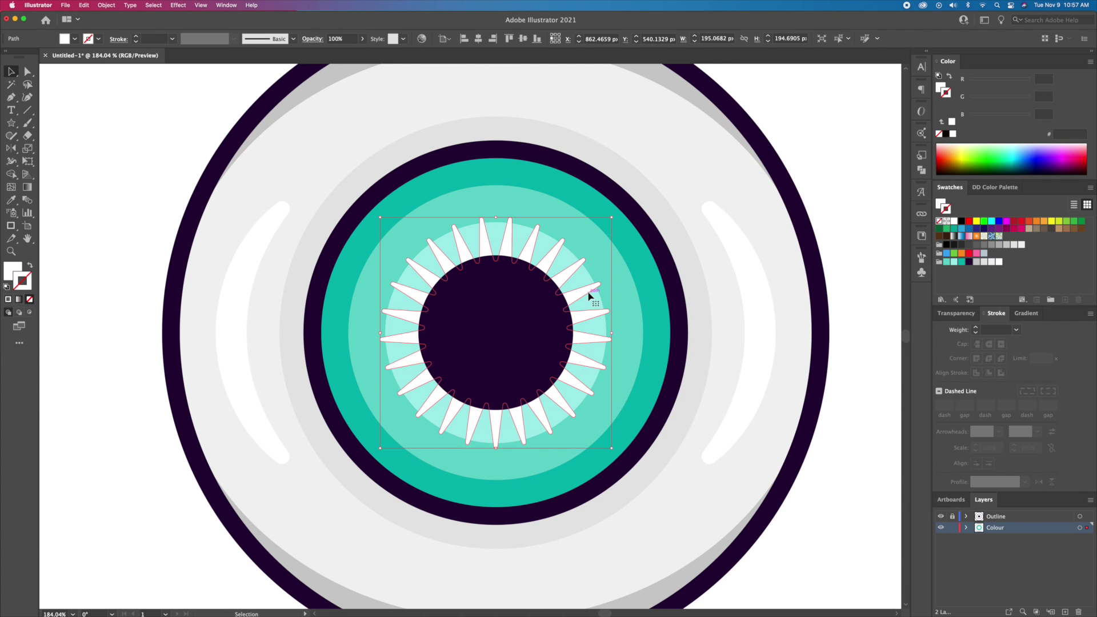
{"action": "left_click", "coordinate": [960, 267]}
{"action": "key", "text": "ctrl+z"}
{"action": "key", "text": "x"}
{"action": "left_click", "coordinate": [949, 266]}
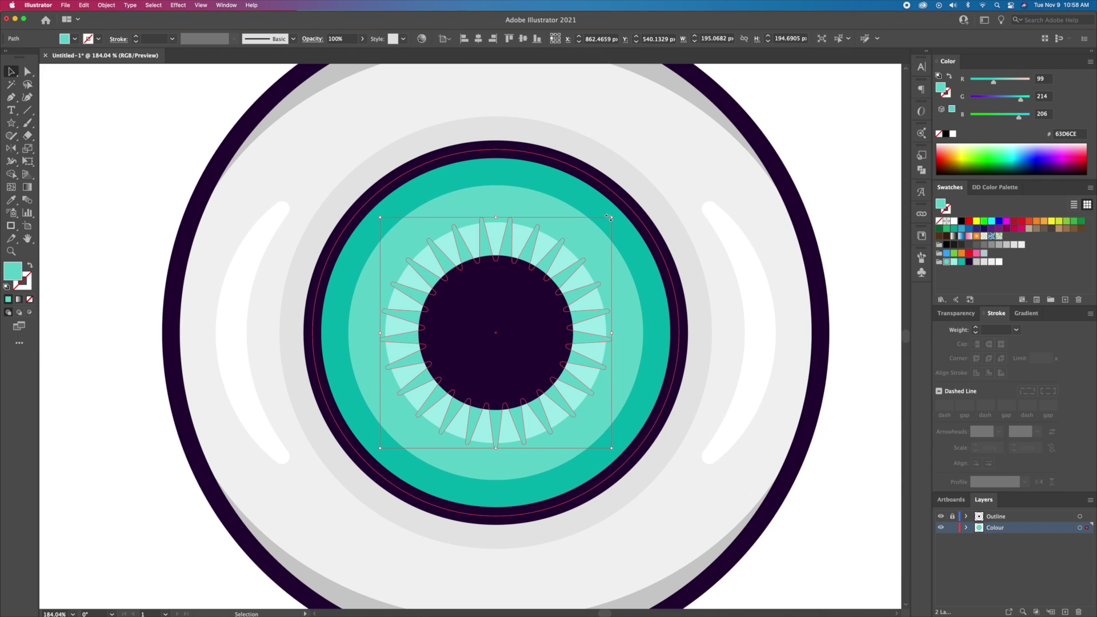
{"action": "left_click_drag", "start_coordinate": [612, 219], "coordinate": [600, 231]}
{"action": "left_click", "coordinate": [808, 171]}
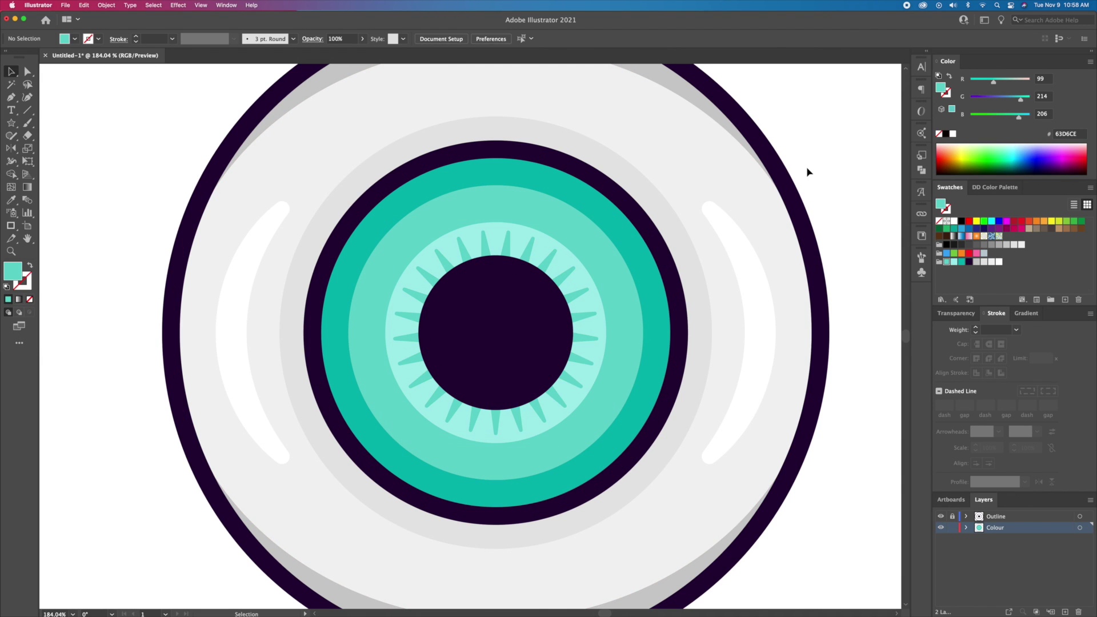
Step: Rotate the star slightly, enlarge it, and fill it with darker teal #008782
{"action": "left_click", "coordinate": [550, 262]}
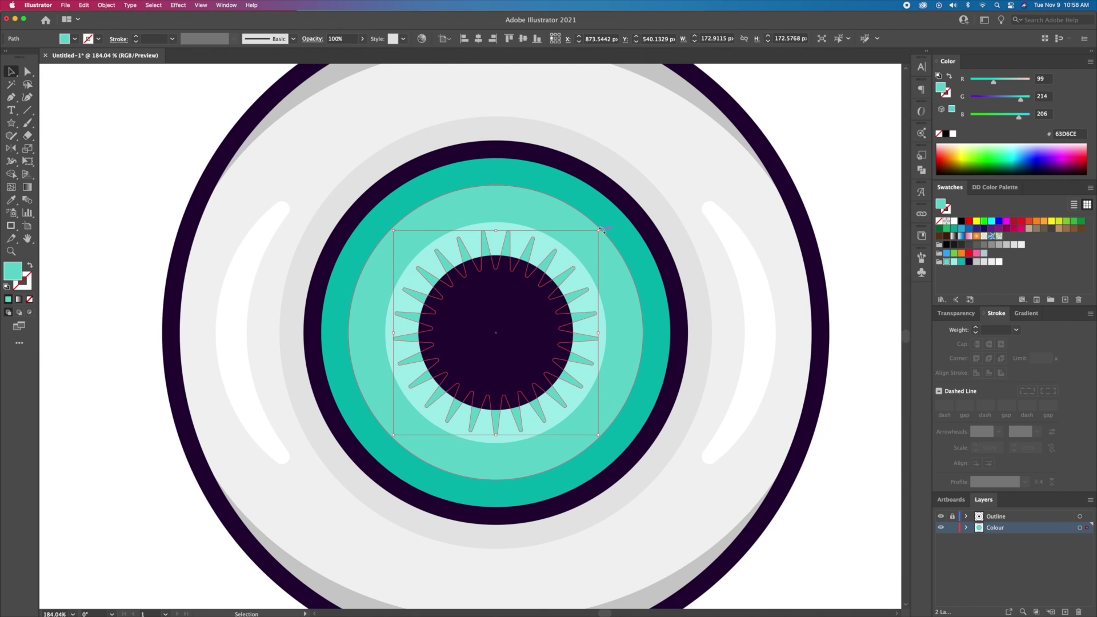
{"action": "mouse_move", "coordinate": [602, 228]}
{"action": "left_mouse_down"}
{"action": "mouse_move", "coordinate": [611, 246]}
{"action": "mouse_move", "coordinate": [598, 254]}
{"action": "left_mouse_up"}
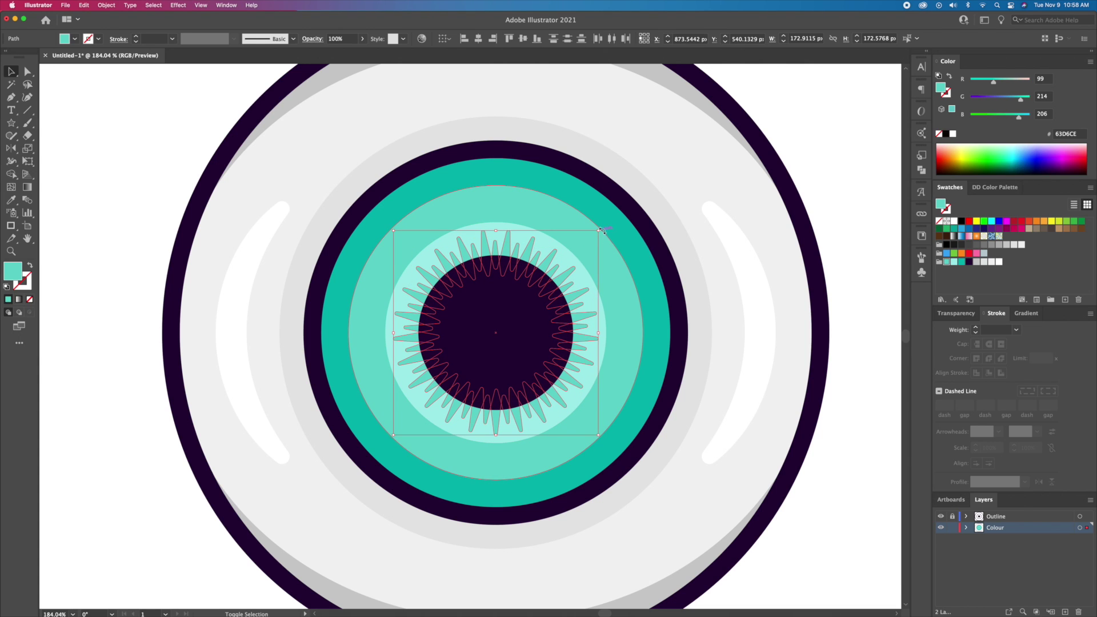
{"action": "left_click_drag", "start_coordinate": [598, 253], "coordinate": [612, 217]}
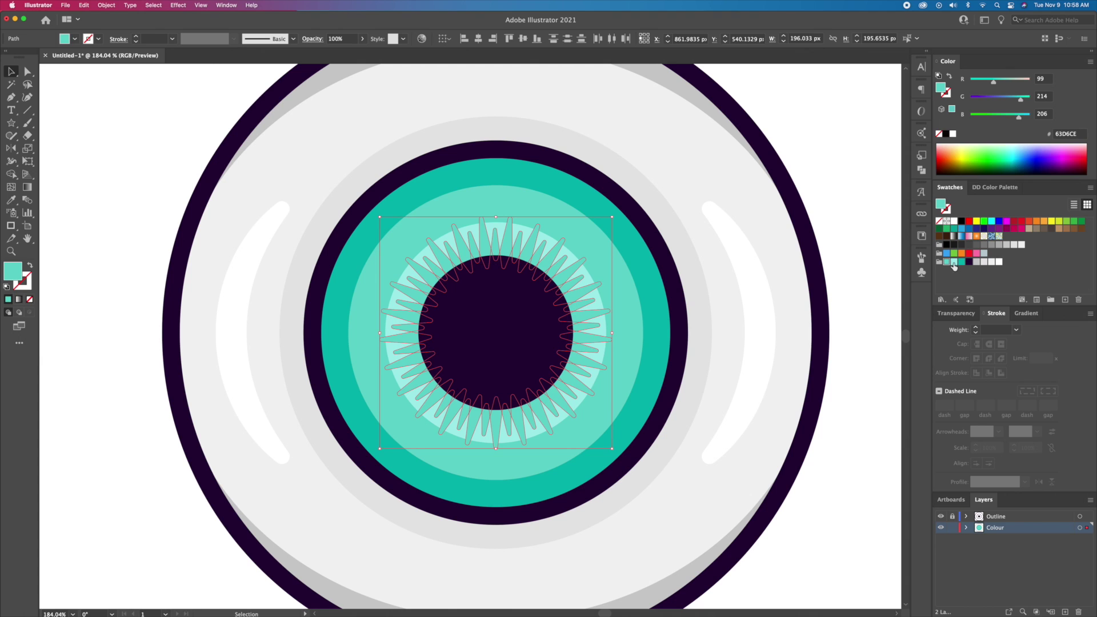
{"action": "left_click", "coordinate": [953, 262]}
{"action": "left_click", "coordinate": [835, 206]}
{"action": "left_click", "coordinate": [596, 264]}
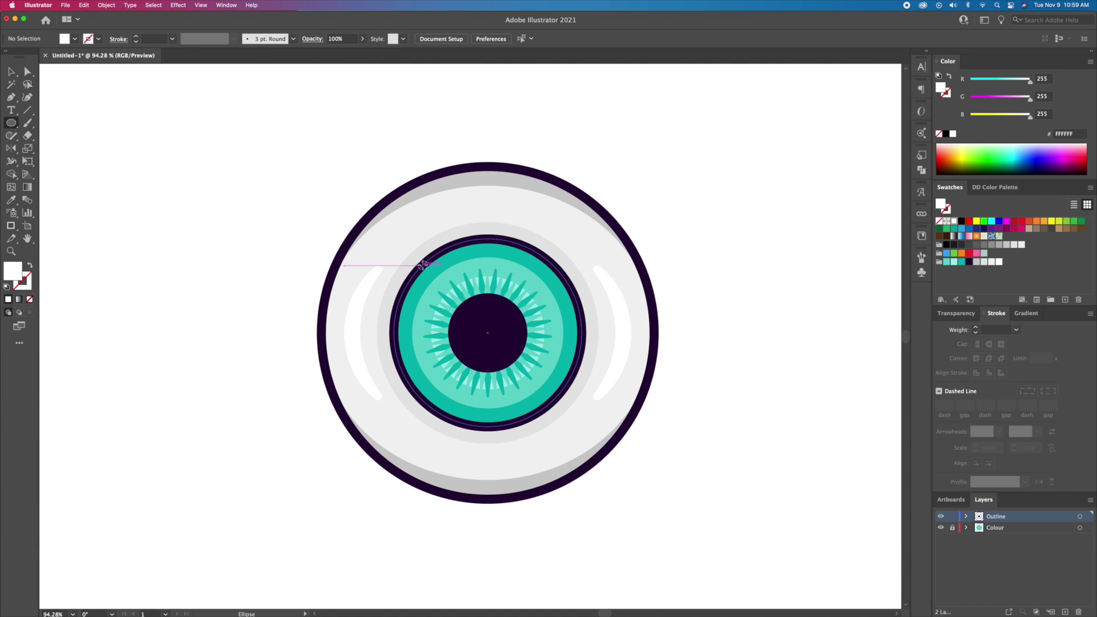
Step: Draw a large white circle on the iris's upper-left edge and a tiny one on the pupil
{"action": "mouse_move", "coordinate": [422, 265]}
{"action": "left_mouse_down"}
{"action": "mouse_move", "coordinate": [454, 292]}
{"action": "mouse_move", "coordinate": [451, 281]}
{"action": "left_mouse_up"}
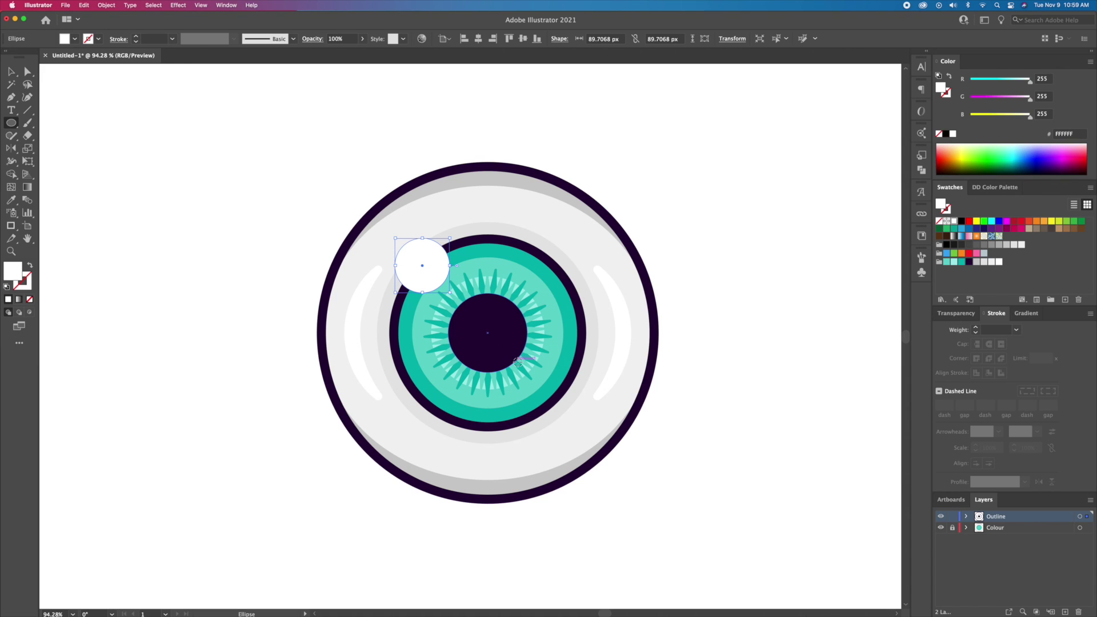
{"action": "left_click_drag", "start_coordinate": [516, 360], "coordinate": [525, 367]}
{"action": "key", "text": "v"}
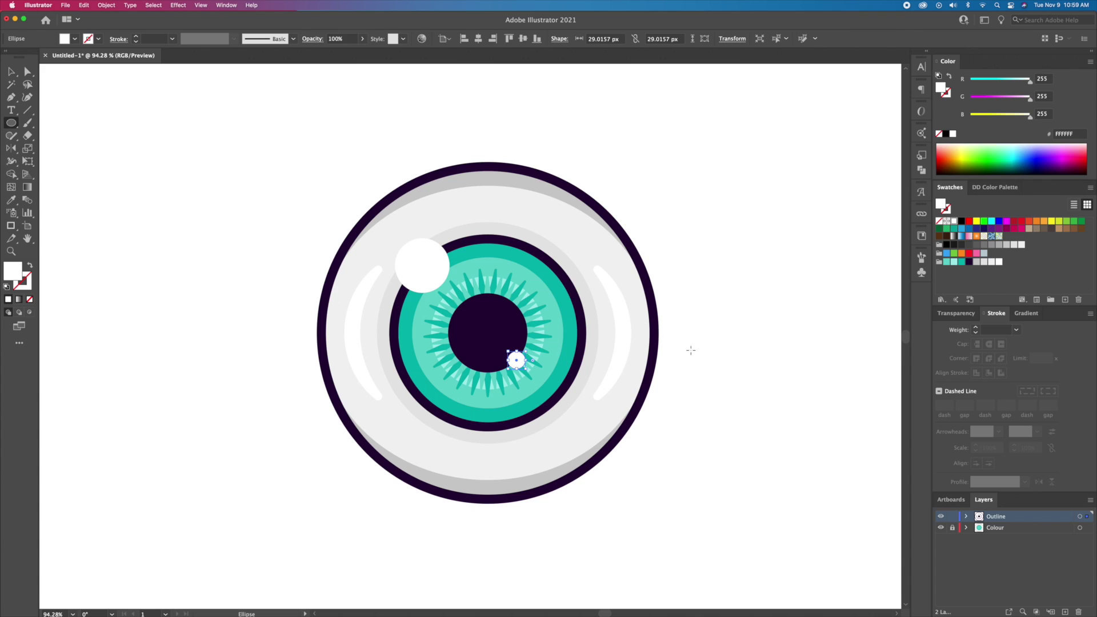